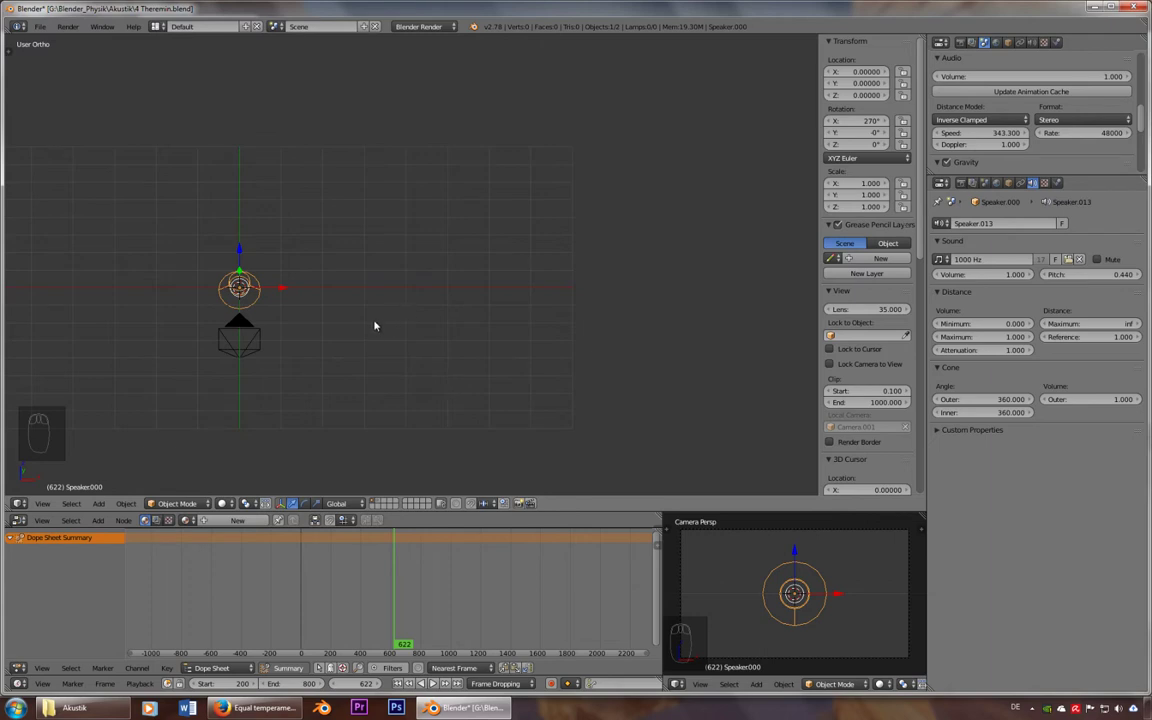
Pan and zoom the viewport to frame the speaker and camera closely
{"action": "middle_click_drag", "start_coordinate": [355, 334], "coordinate": [422, 314], "text": "shift"}
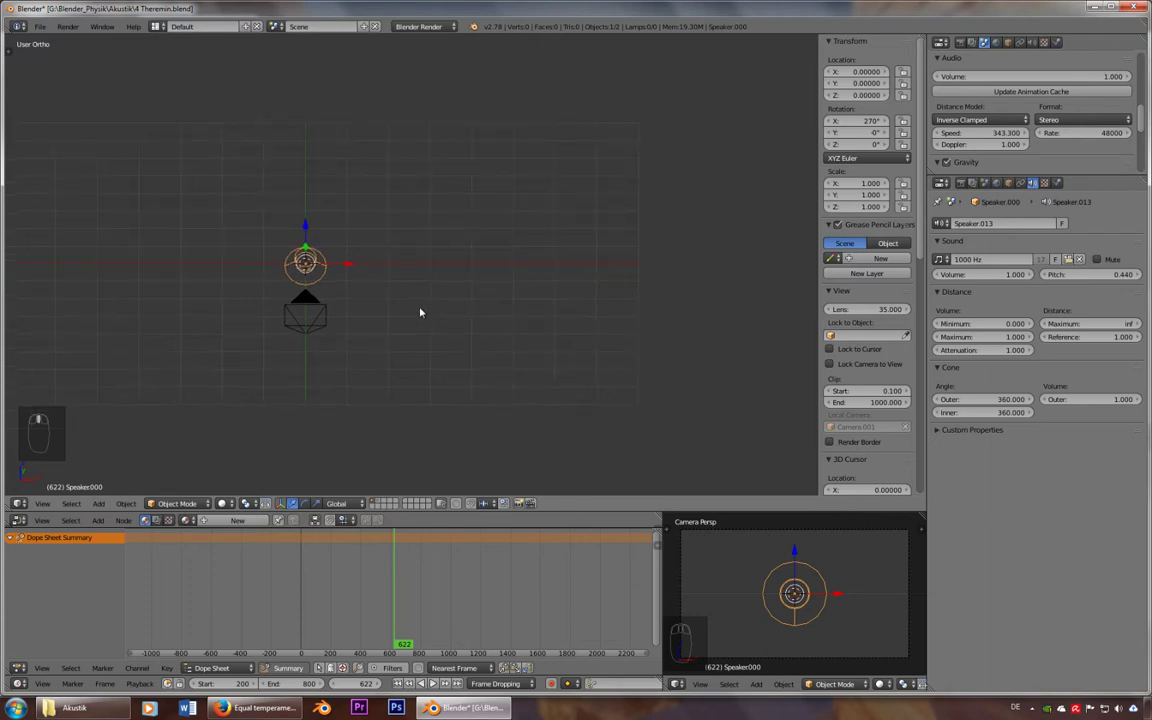
{"action": "scroll", "coordinate": [420, 313], "scroll_direction": "up", "scroll_amount": 3}
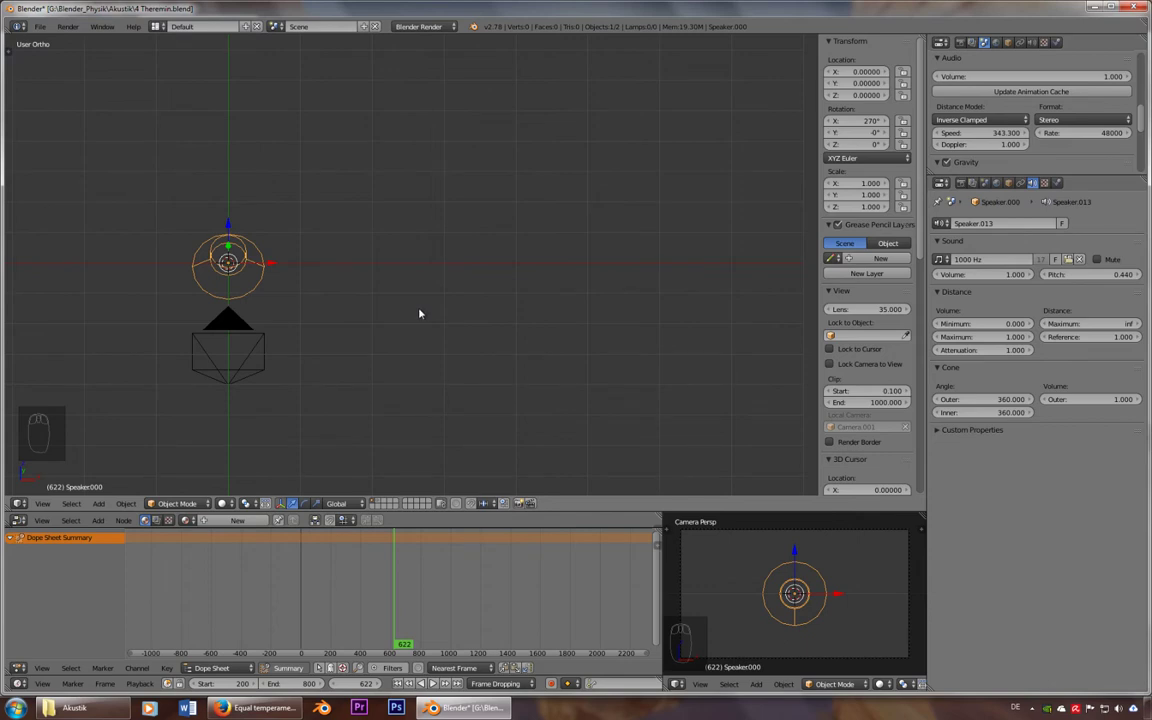
Add a Single from Target driver to the speaker's Pitch value
{"action": "right_click", "coordinate": [1065, 274]}
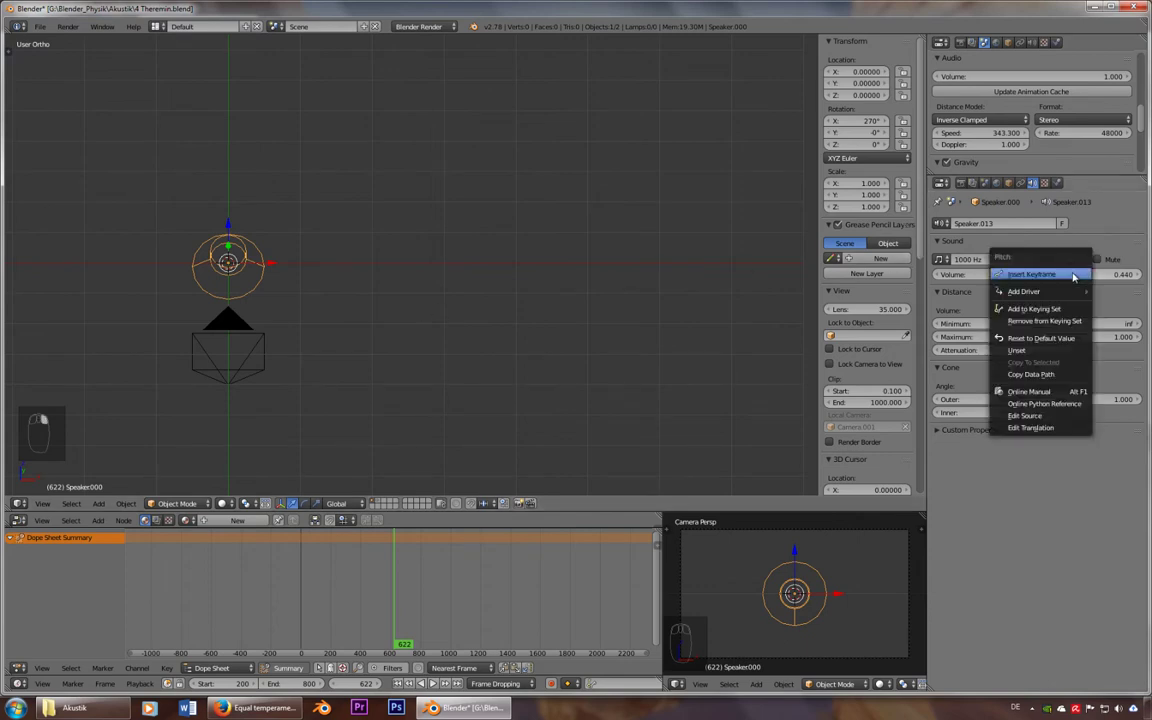
{"action": "mouse_move", "coordinate": [1030, 291]}
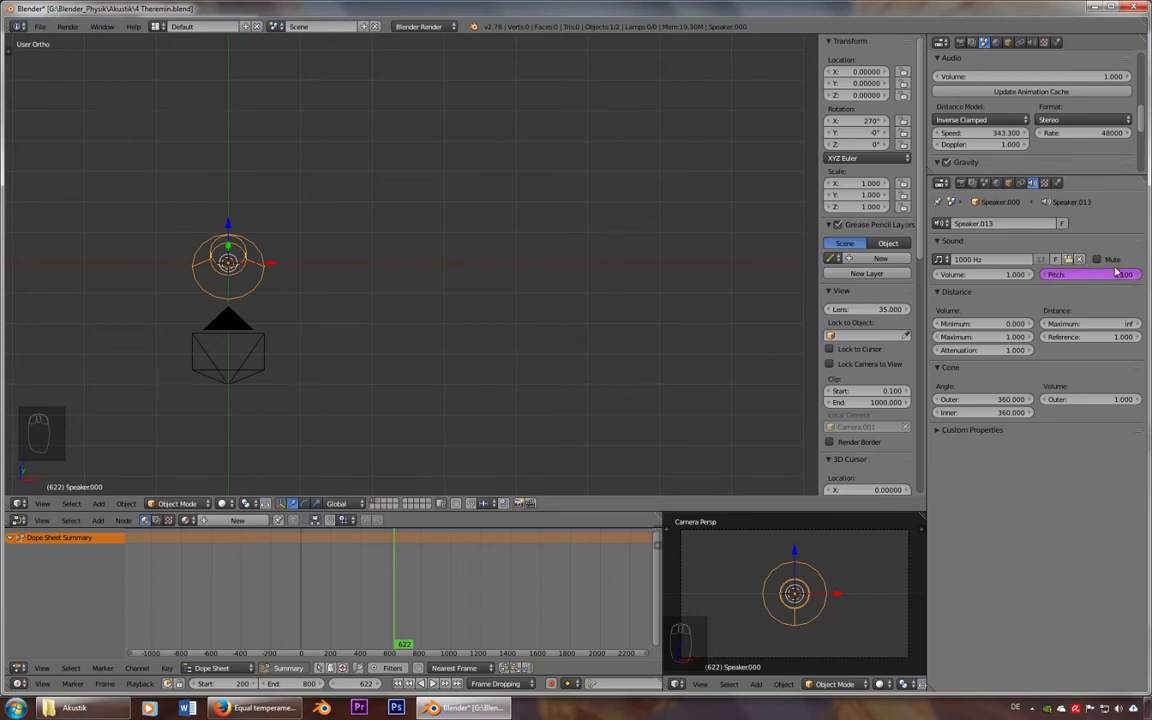
Move the speaker to X 1.0 for pitch 1.000, play, then return to frame 200
{"action": "key", "text": "g"}
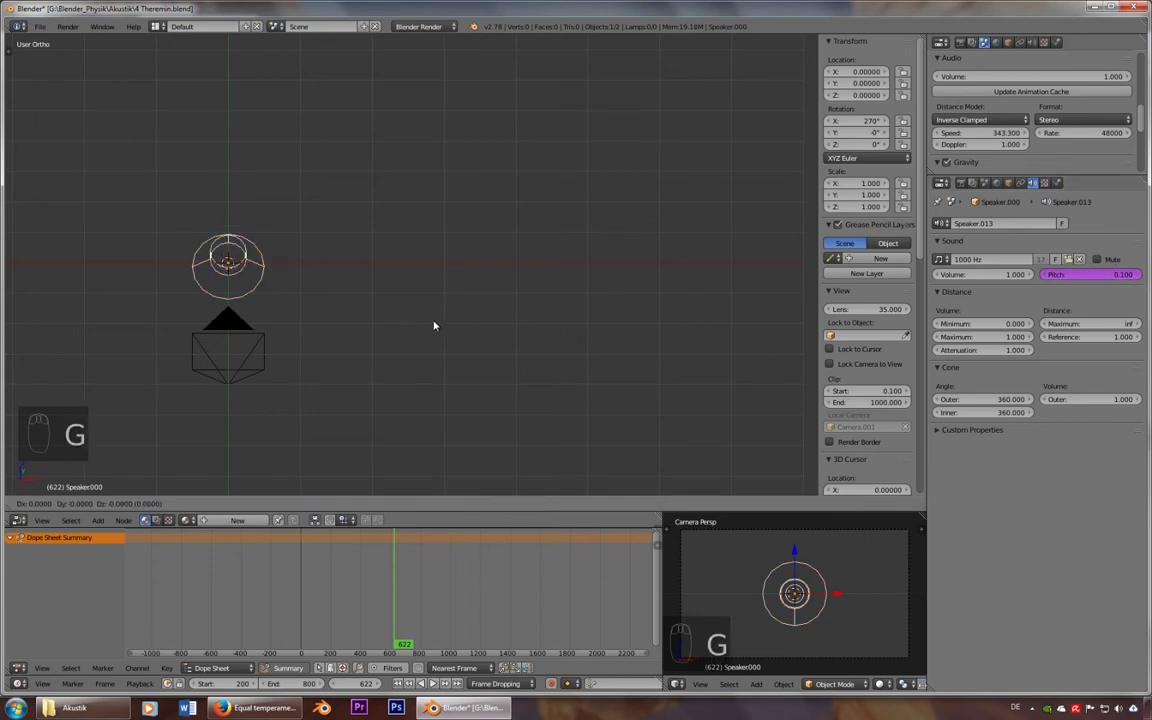
{"action": "left_click", "coordinate": [465, 321]}
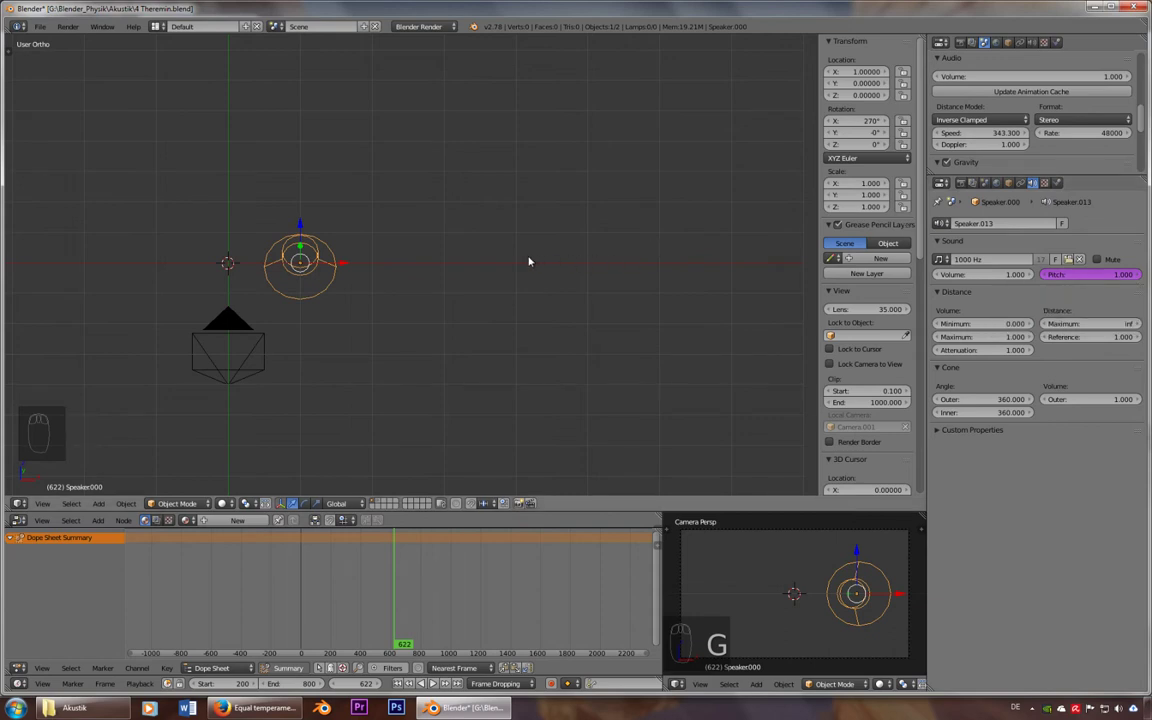
{"action": "key", "text": "alt+a"}
{"action": "key", "text": "alt+a"}
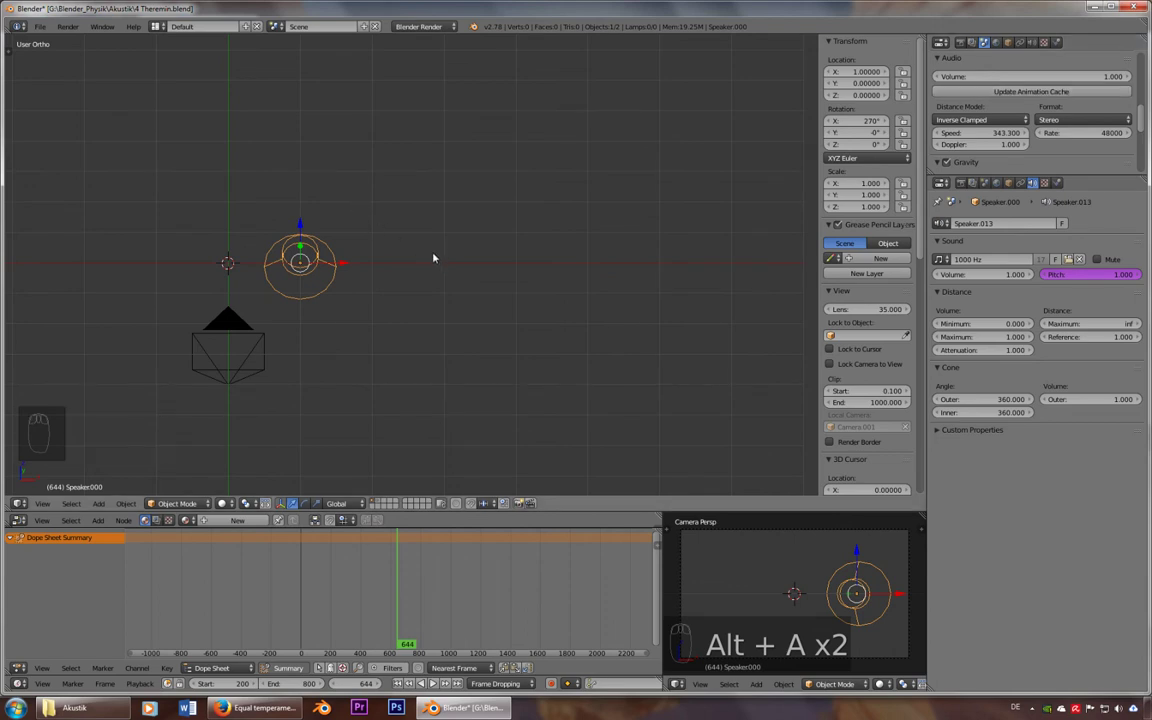
{"action": "key", "text": "alt+a"}
{"action": "key", "text": "alt+a"}
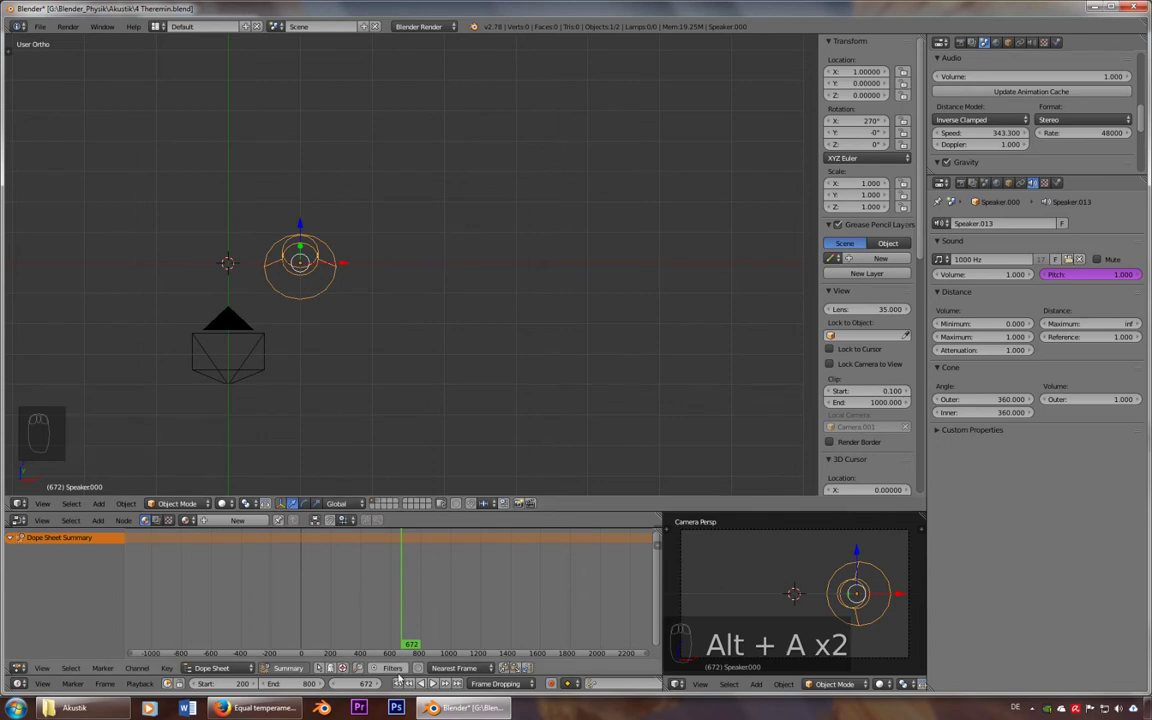
{"action": "left_click", "coordinate": [331, 550]}
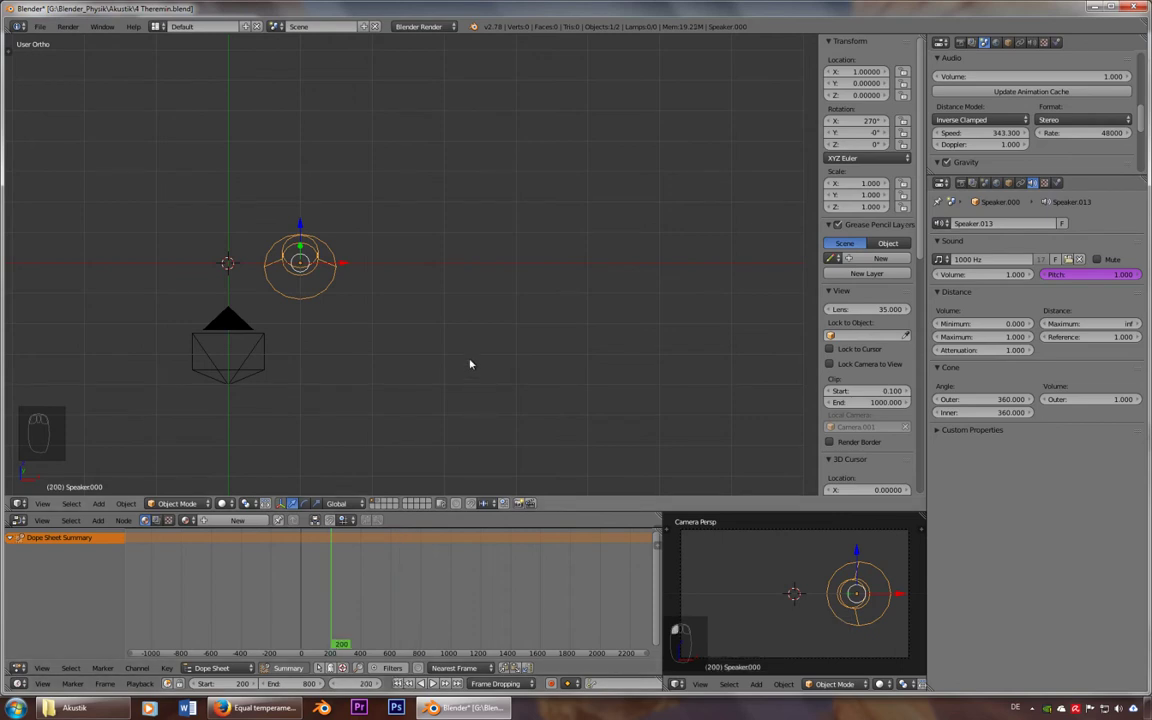
{"action": "key", "text": "alt+a"}
{"action": "key", "text": "g"}
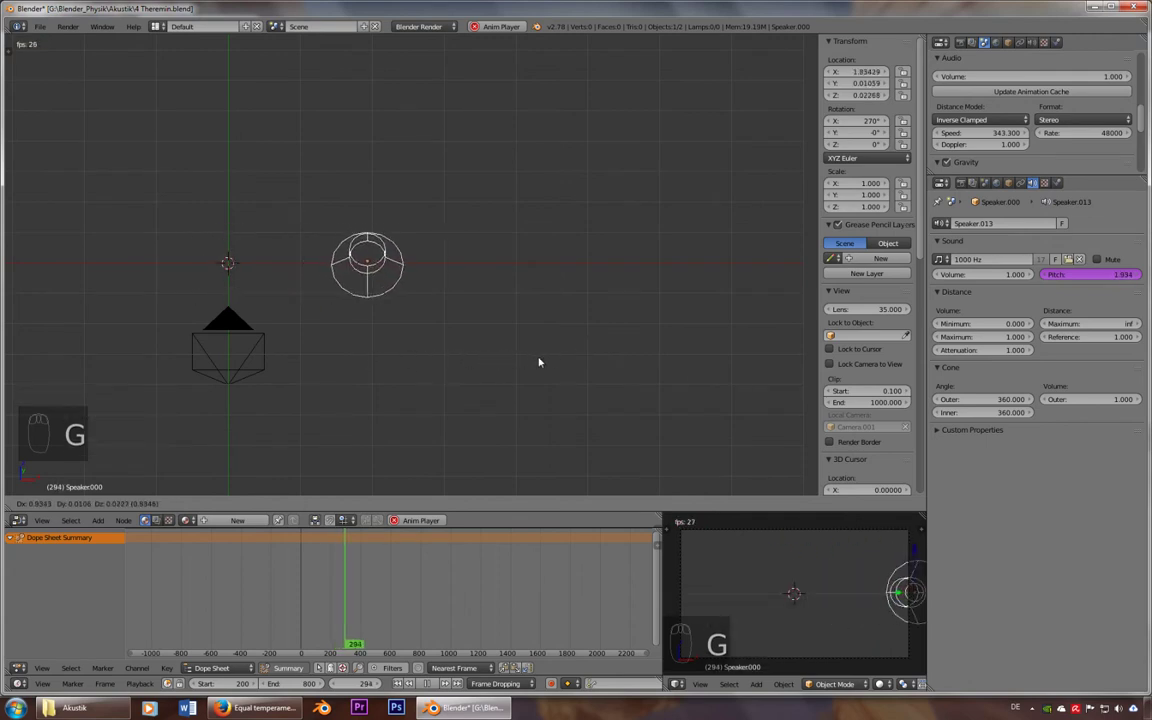
{"action": "right_click", "coordinate": [527, 365]}
{"action": "key", "text": "alt+a"}
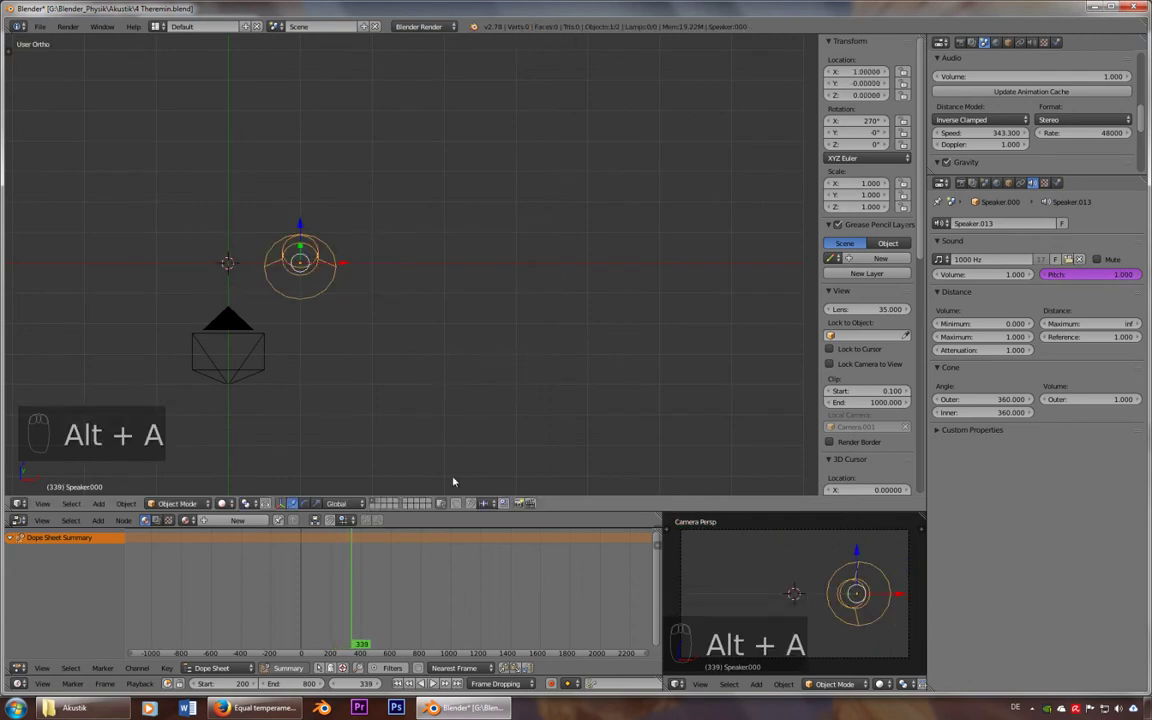
{"action": "key", "text": "shift+Left"}
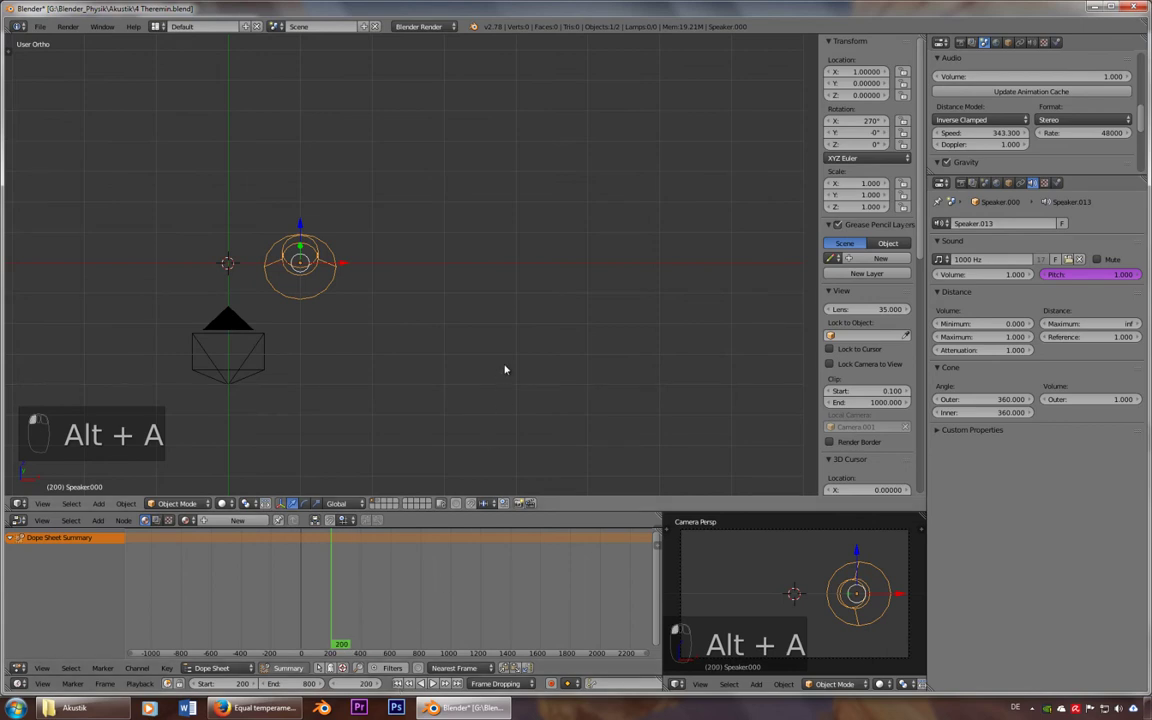
{"action": "key", "text": "alt+a"}
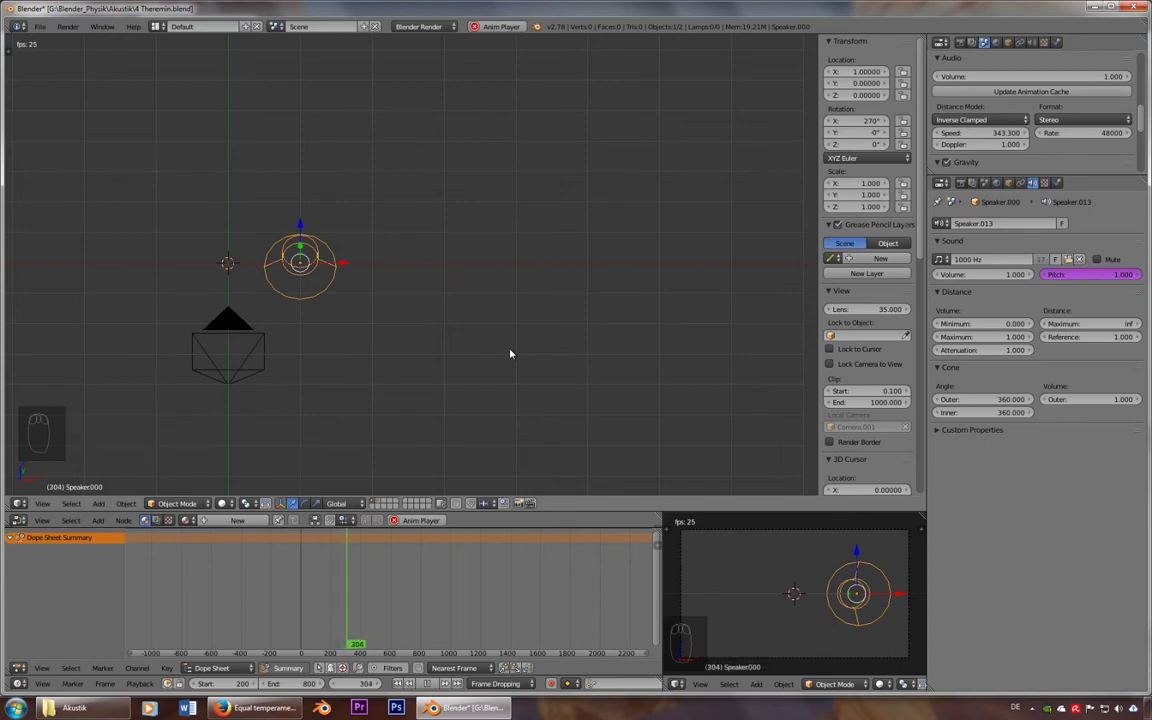
{"action": "key", "text": "Escape"}
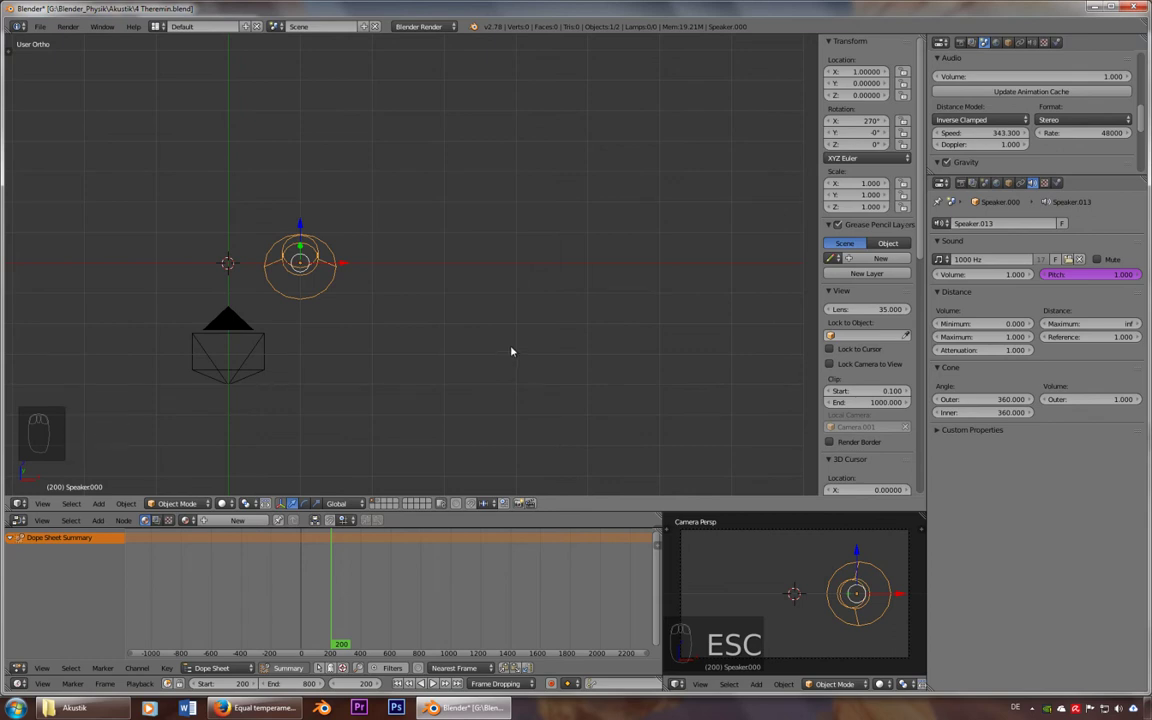
{"action": "key", "text": "i"}
Keyframe the speaker's location at X 1.0 on frame 200 and X 0 on frame 596, then play the glide
{"action": "left_click", "coordinate": [511, 351]}
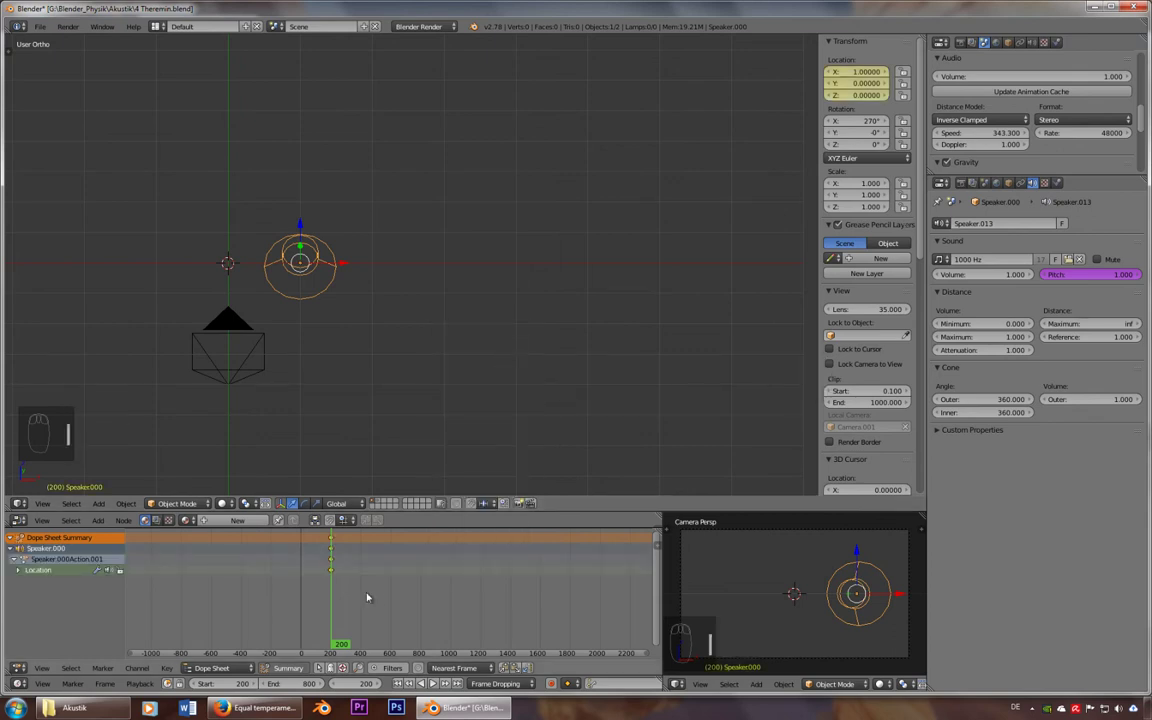
{"action": "left_click_drag", "start_coordinate": [367, 597], "coordinate": [390, 605]}
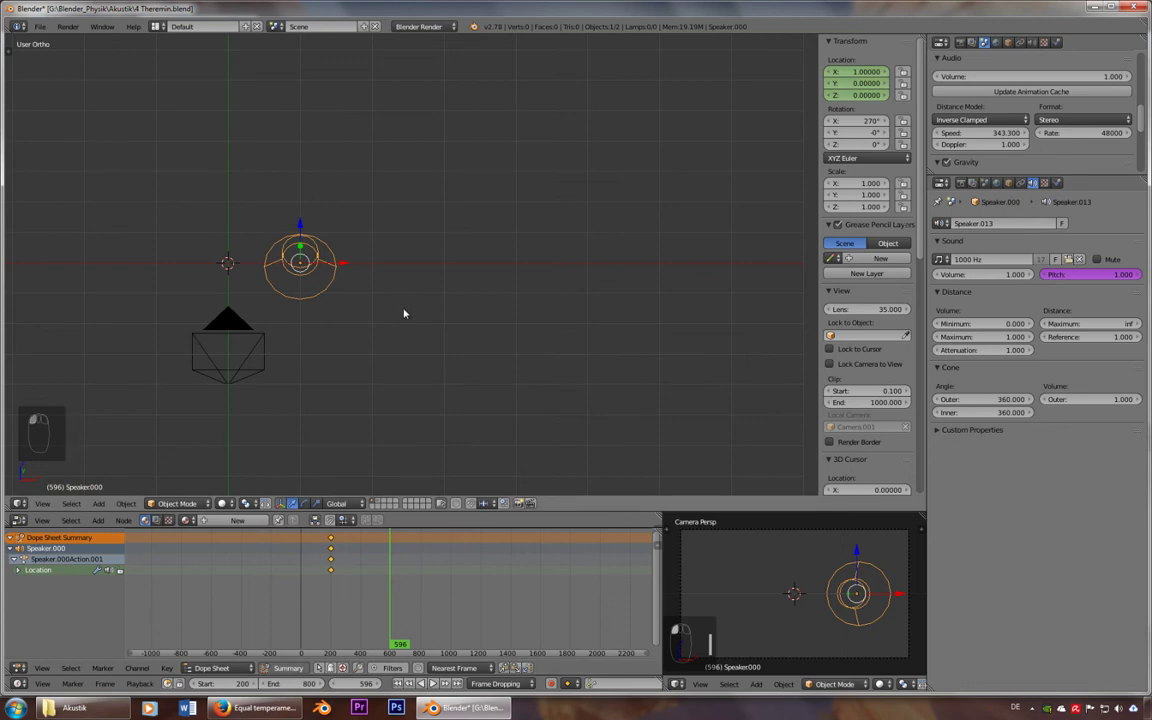
{"action": "key", "text": "g"}
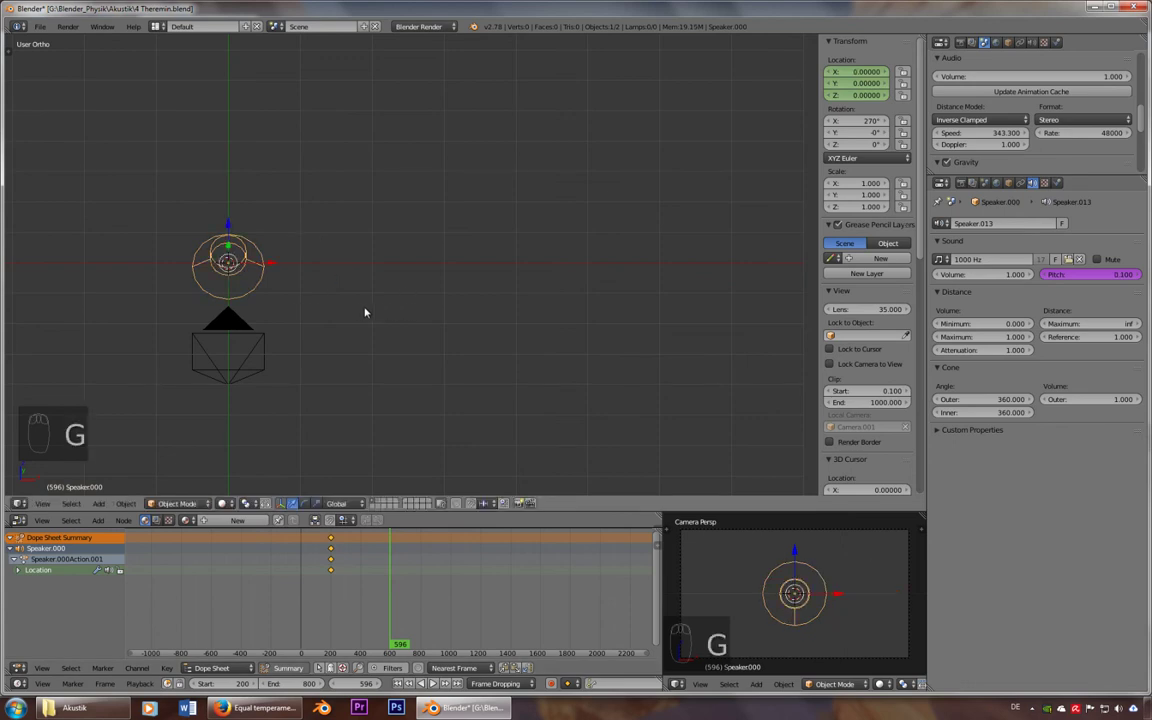
{"action": "key", "text": "i"}
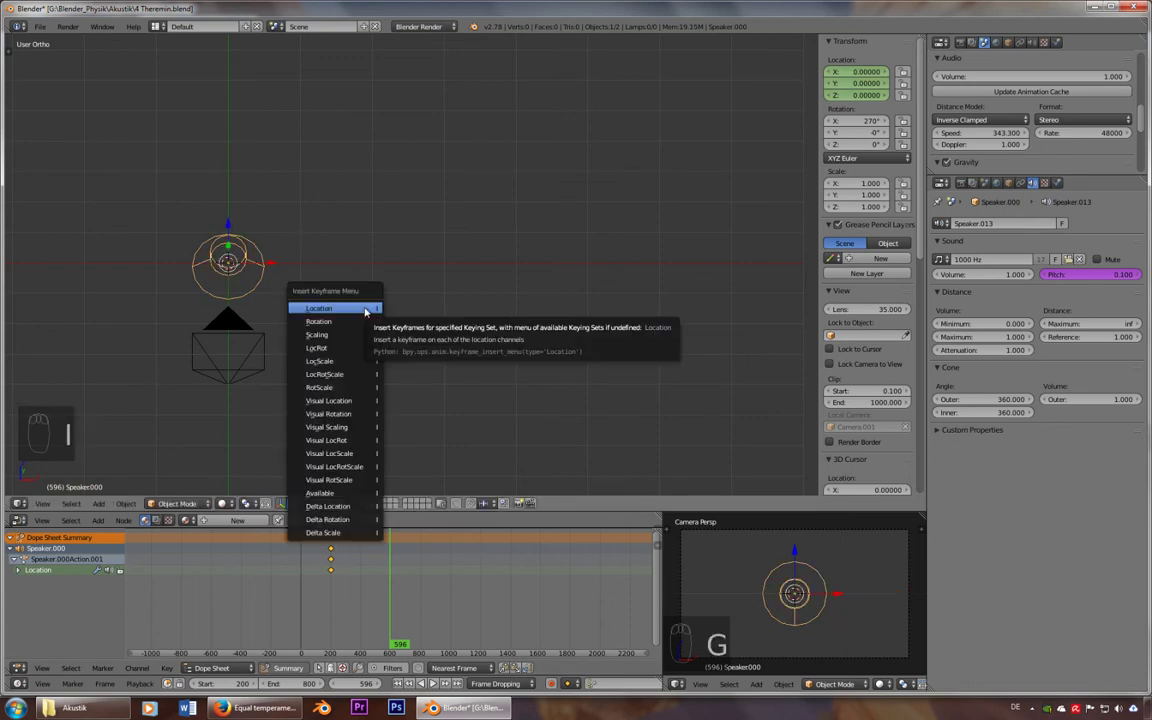
{"action": "left_click", "coordinate": [365, 309]}
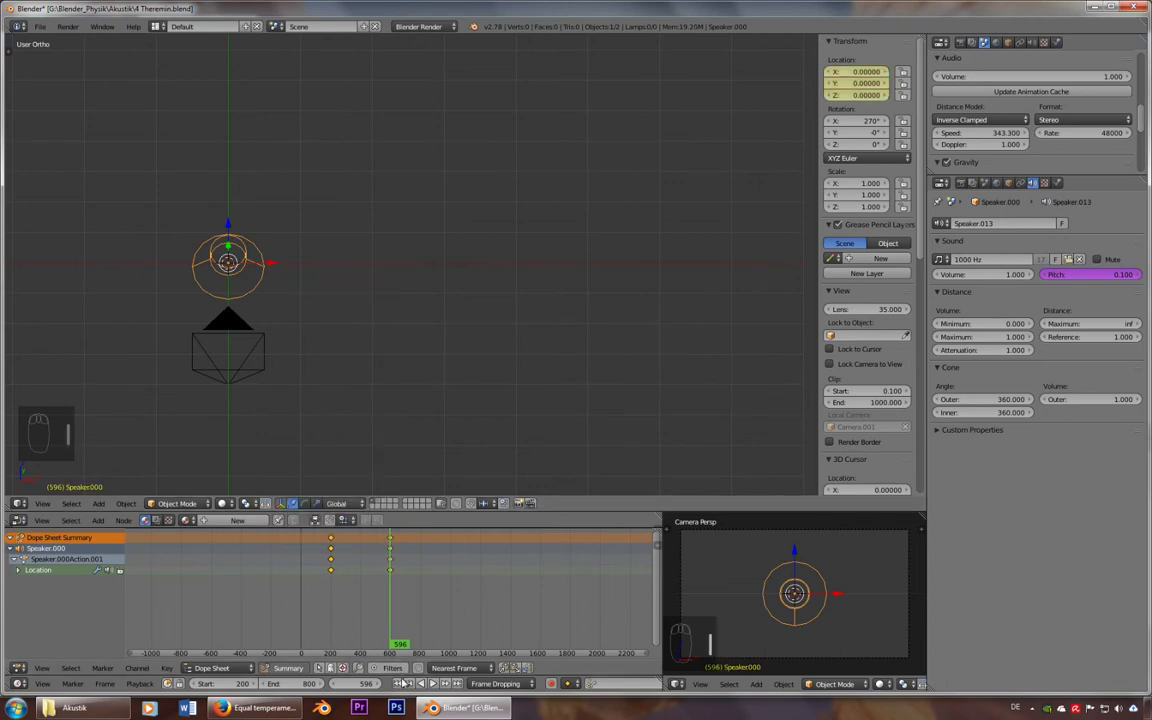
{"action": "key", "text": "shift+Left"}
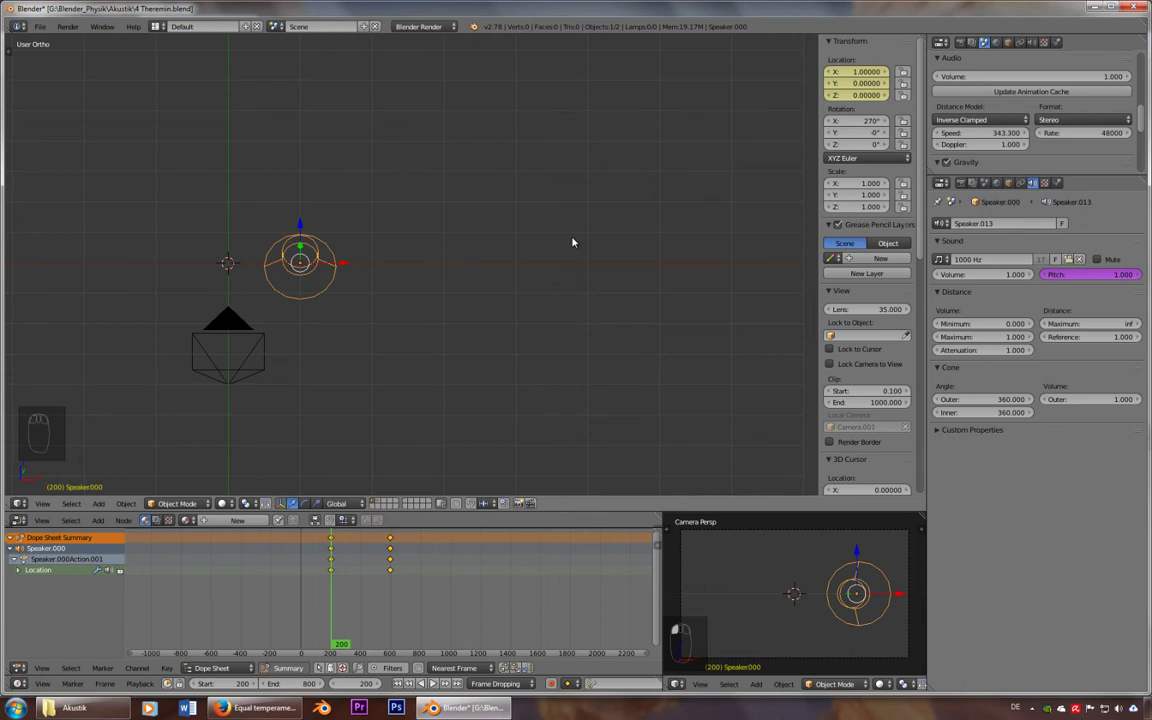
{"action": "key", "text": "alt+a"}
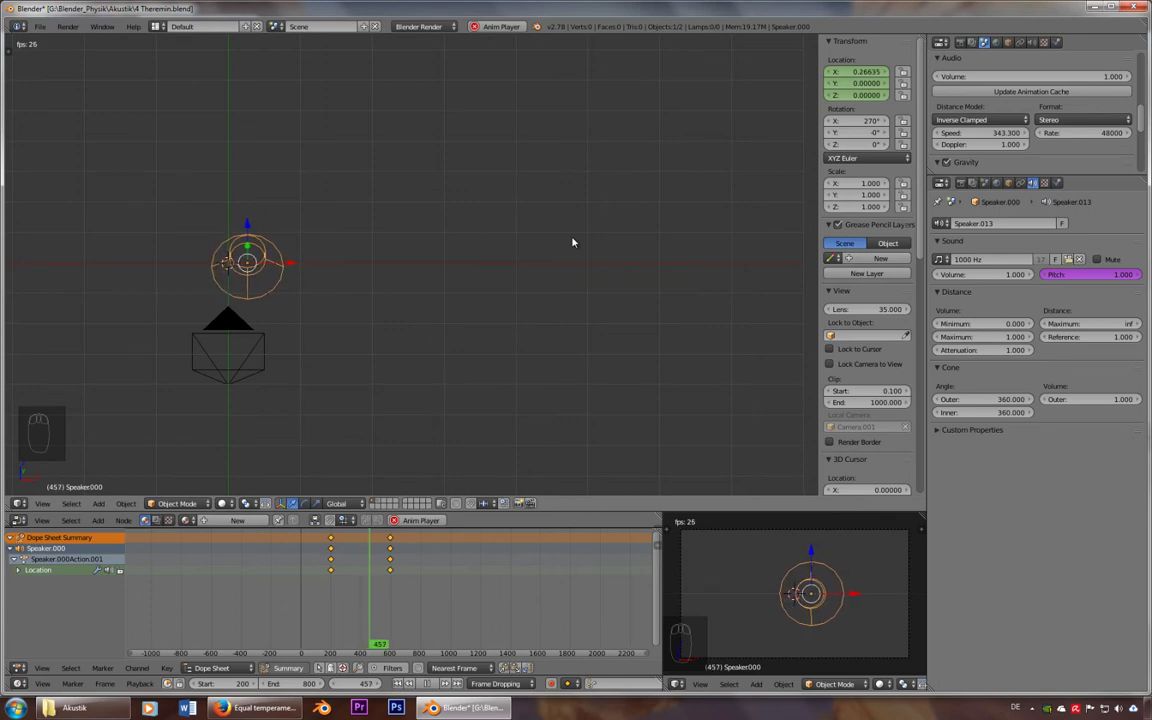
{"action": "key", "text": "Escape"}
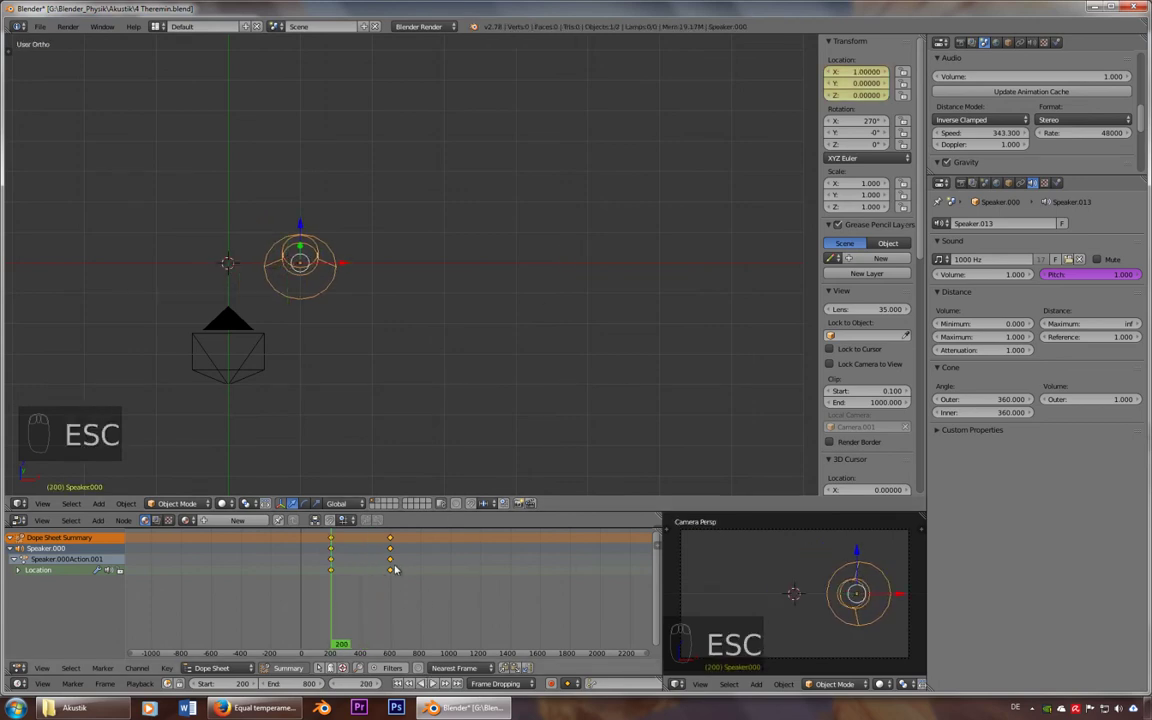
Delete the speaker's location keyframes and zoom in on the speaker
{"action": "key", "text": "x"}
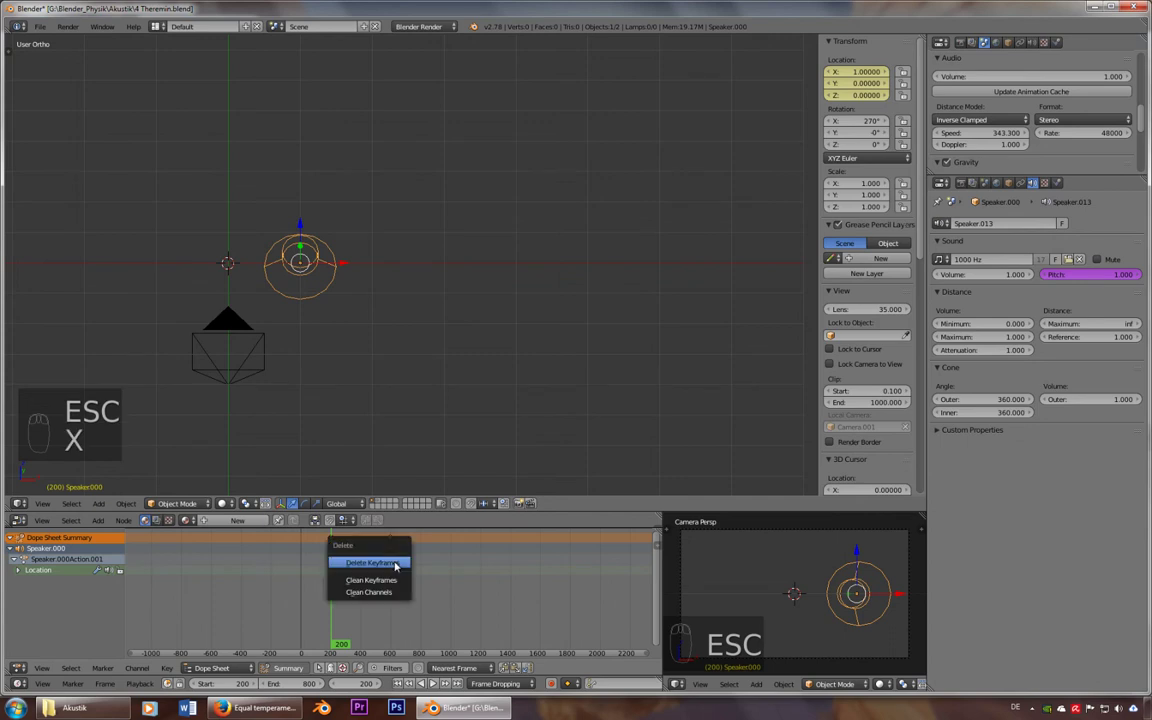
{"action": "left_click", "coordinate": [390, 560]}
{"action": "middle_click_drag", "start_coordinate": [257, 288], "coordinate": [334, 285], "text": "shift"}
{"action": "scroll", "coordinate": [376, 283], "scroll_direction": "up", "scroll_amount": 2}
{"action": "scroll", "coordinate": [400, 285], "scroll_direction": "up", "scroll_amount": 2}
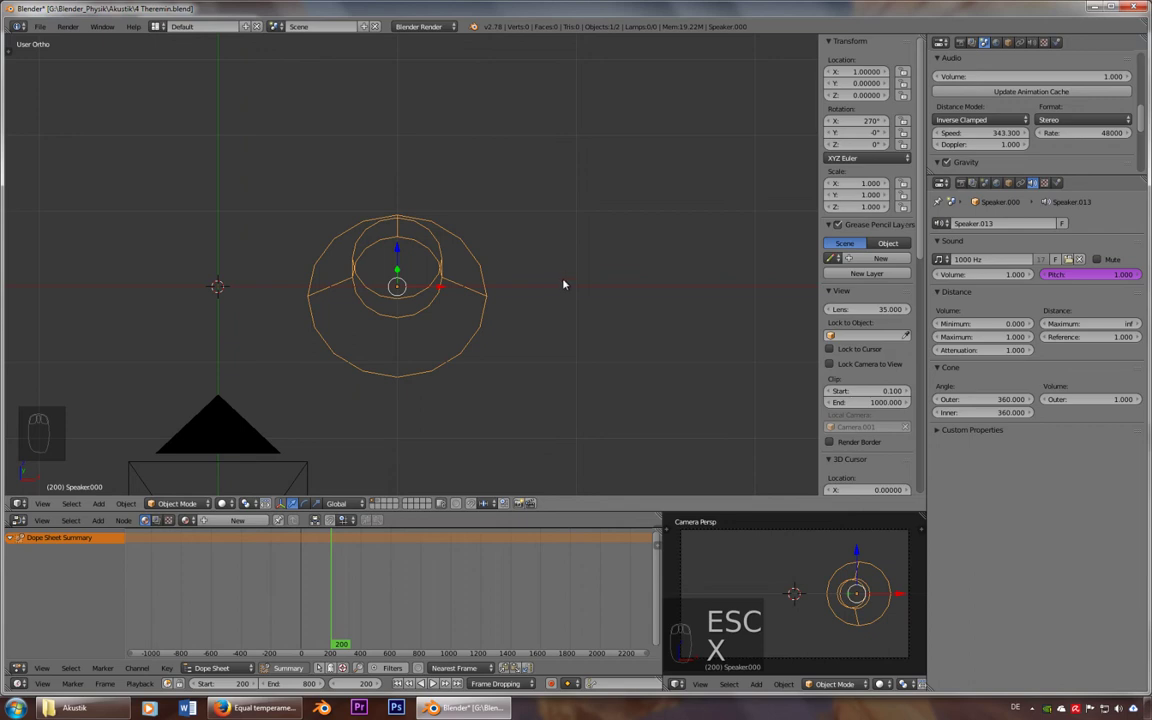
Move the speaker to about X 0.47 and place a duplicate nearly in place
{"action": "key", "text": "g"}
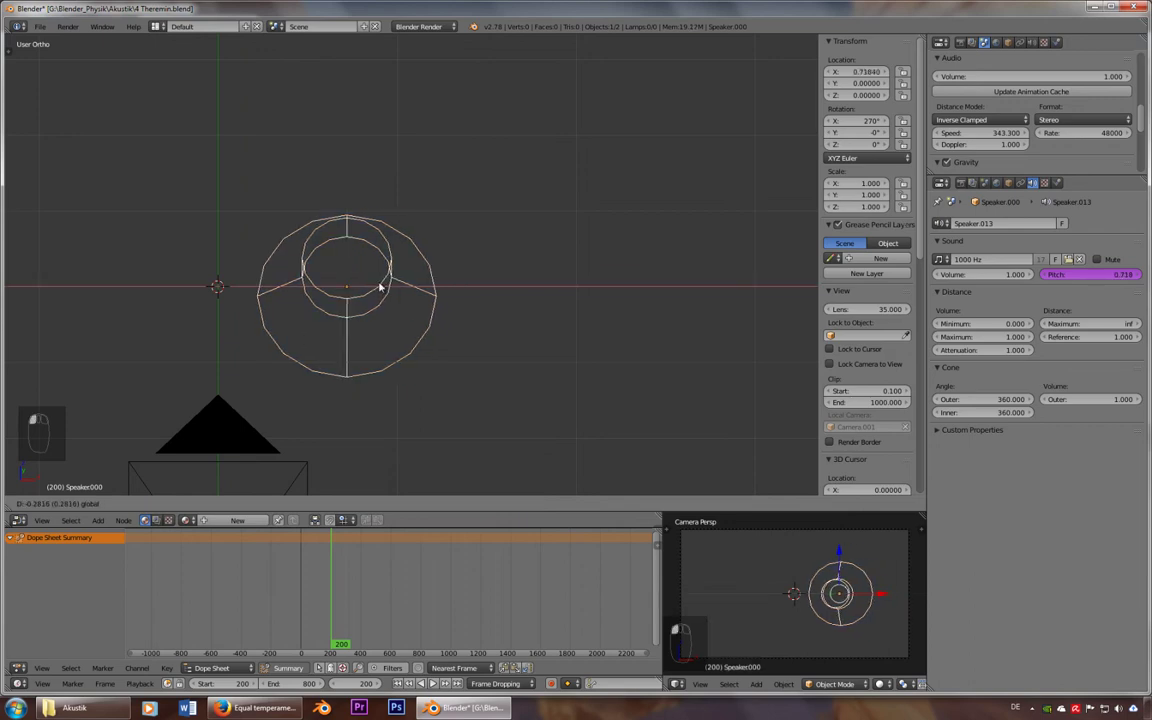
{"action": "left_click", "coordinate": [345, 289]}
{"action": "scroll", "coordinate": [340, 300], "scroll_direction": "up", "scroll_amount": 3}
{"action": "middle_click_drag", "start_coordinate": [337, 313], "coordinate": [548, 283], "text": "shift"}
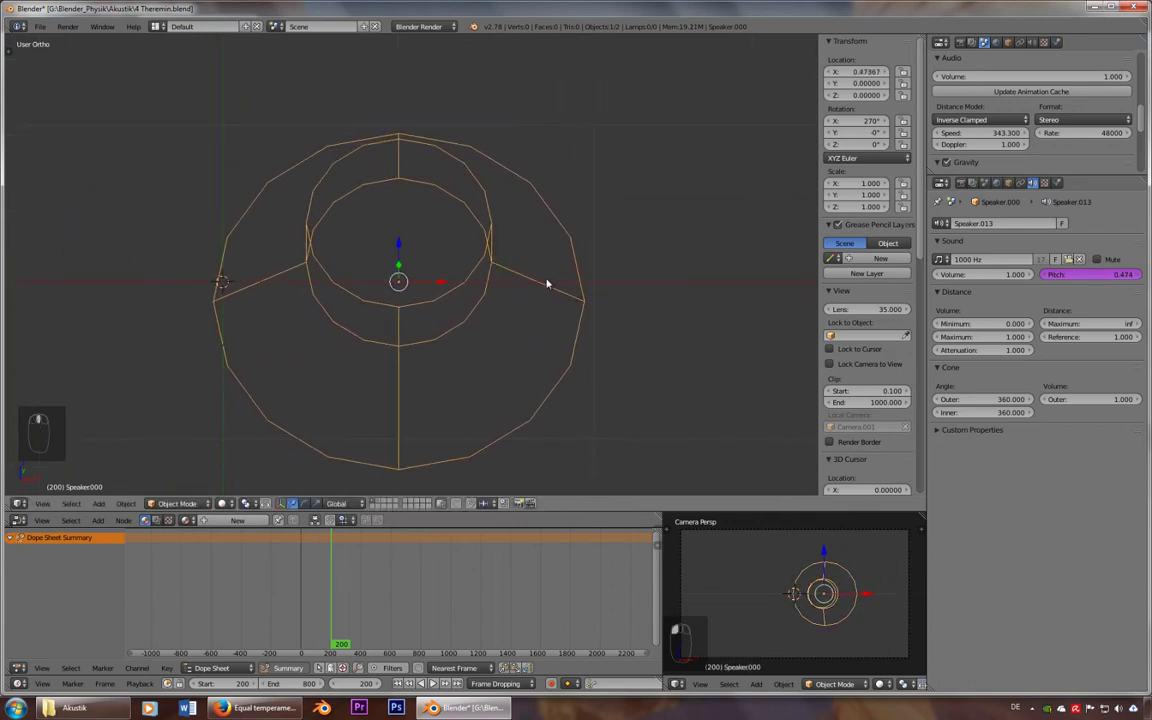
{"action": "scroll", "coordinate": [368, 321], "scroll_direction": "up", "scroll_amount": 4}
{"action": "key", "text": "shift+d"}
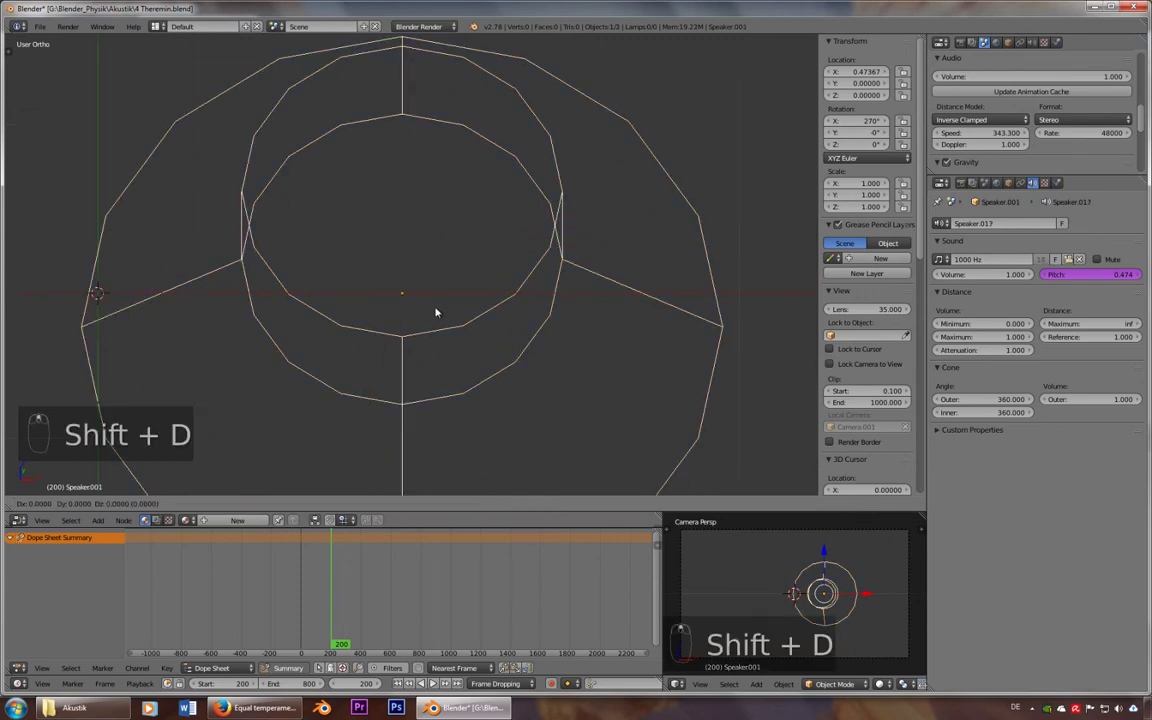
{"action": "left_click", "coordinate": [438, 312]}
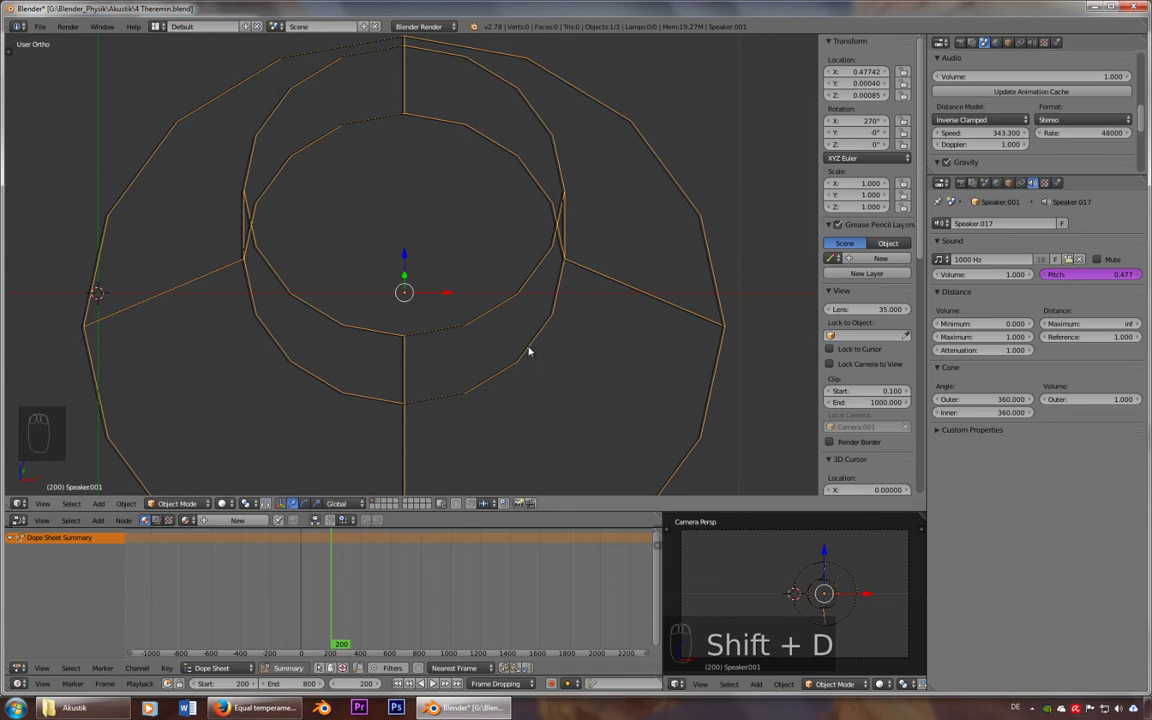
Play the animation twice to hear the speakers, then delete the selected speaker
{"action": "key", "text": "alt+a"}
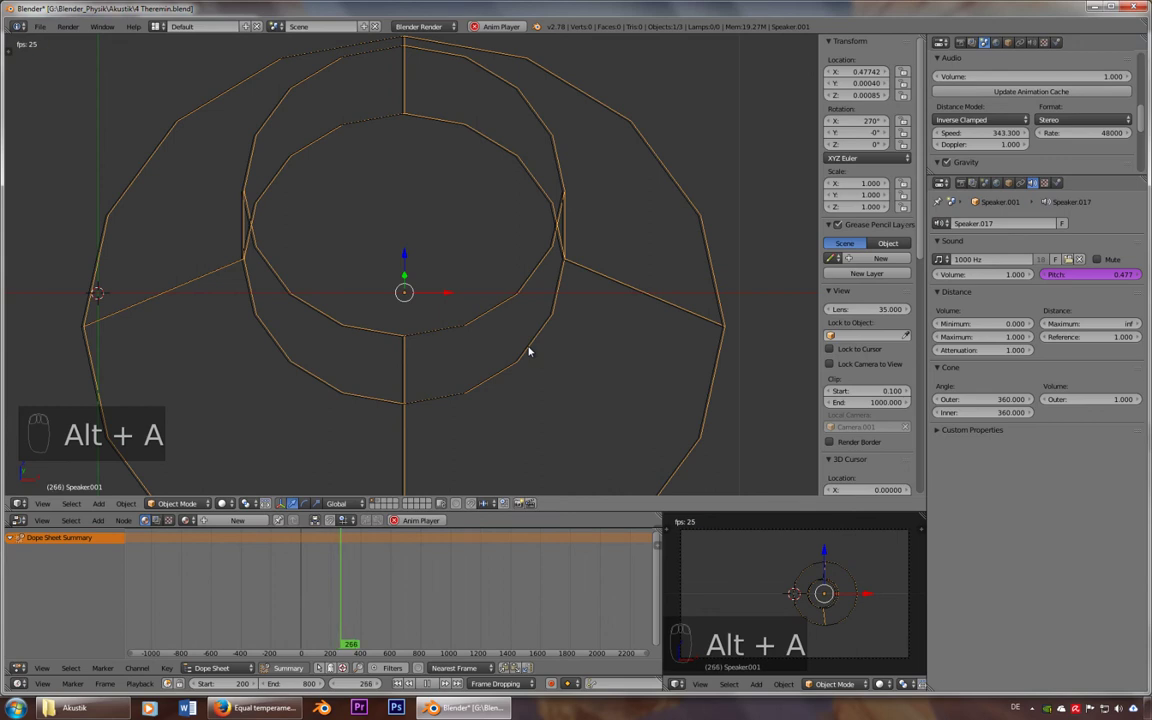
{"action": "key", "text": "alt+a"}
{"action": "scroll", "coordinate": [460, 340], "scroll_direction": "up", "scroll_amount": 2}
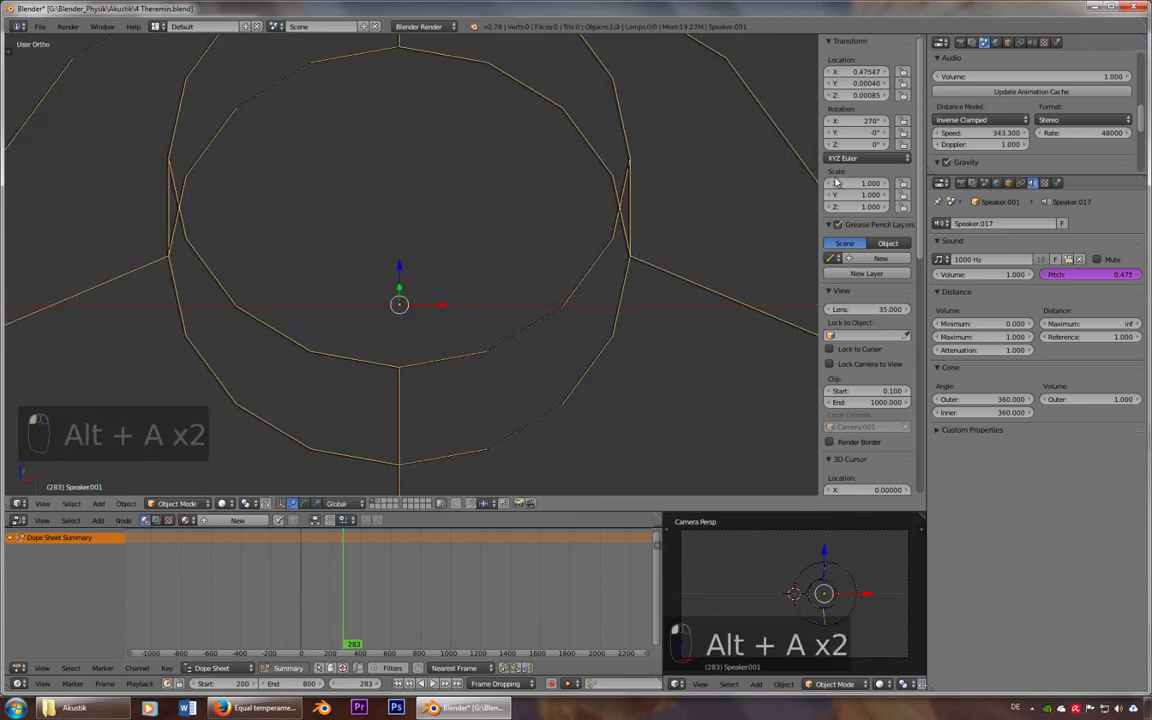
{"action": "key", "text": "alt+a"}
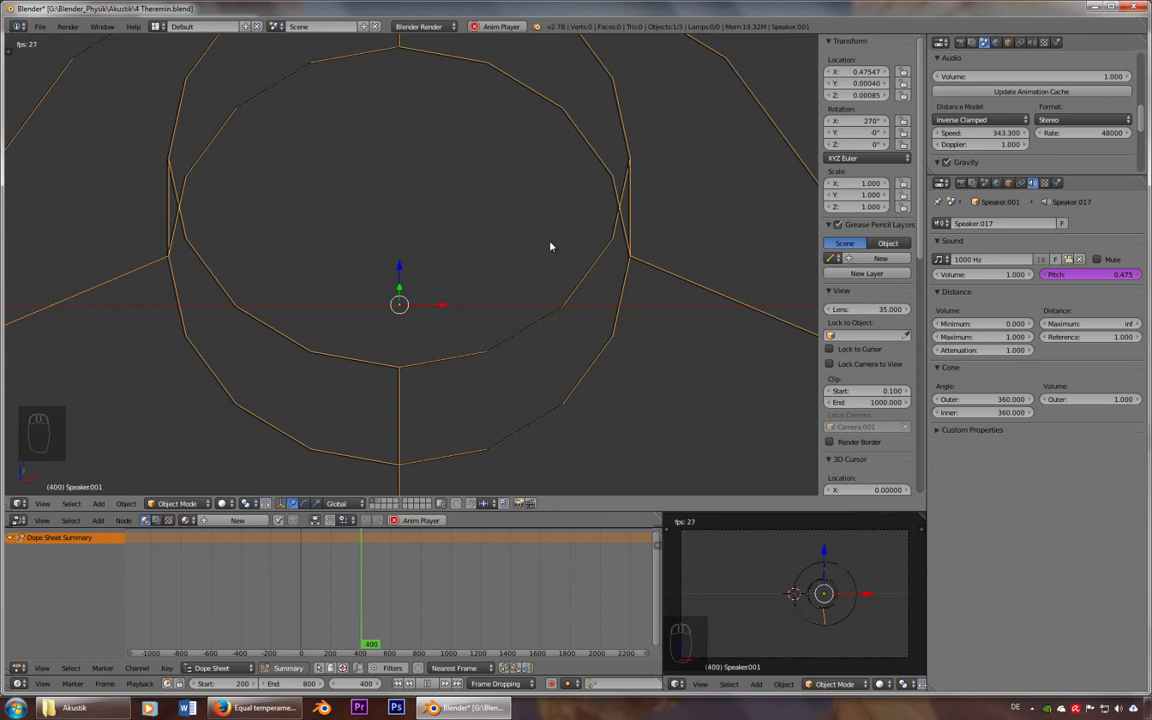
{"action": "key", "text": "alt+a"}
{"action": "scroll", "coordinate": [539, 291], "scroll_direction": "down", "scroll_amount": 6}
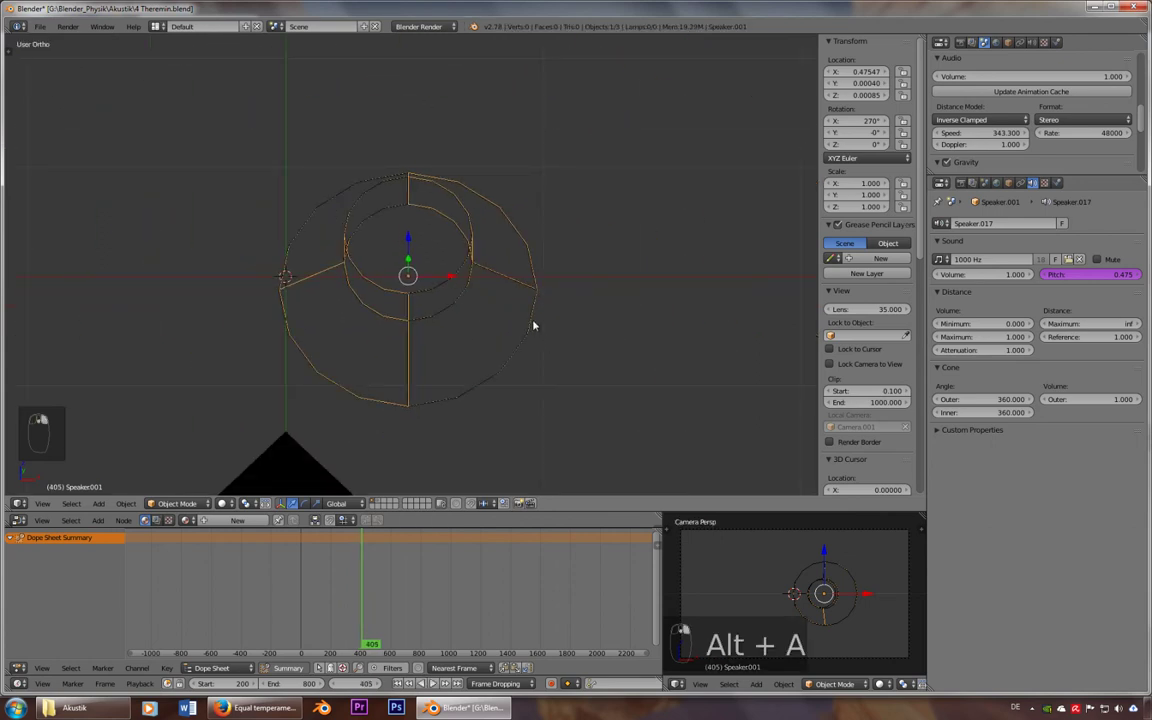
{"action": "key", "text": "x"}
{"action": "left_click", "coordinate": [535, 322]}
Select Speaker.000 and clear its location to the origin below C, then show the equal temperament article
{"action": "scroll", "coordinate": [450, 386], "scroll_direction": "down", "scroll_amount": 2}
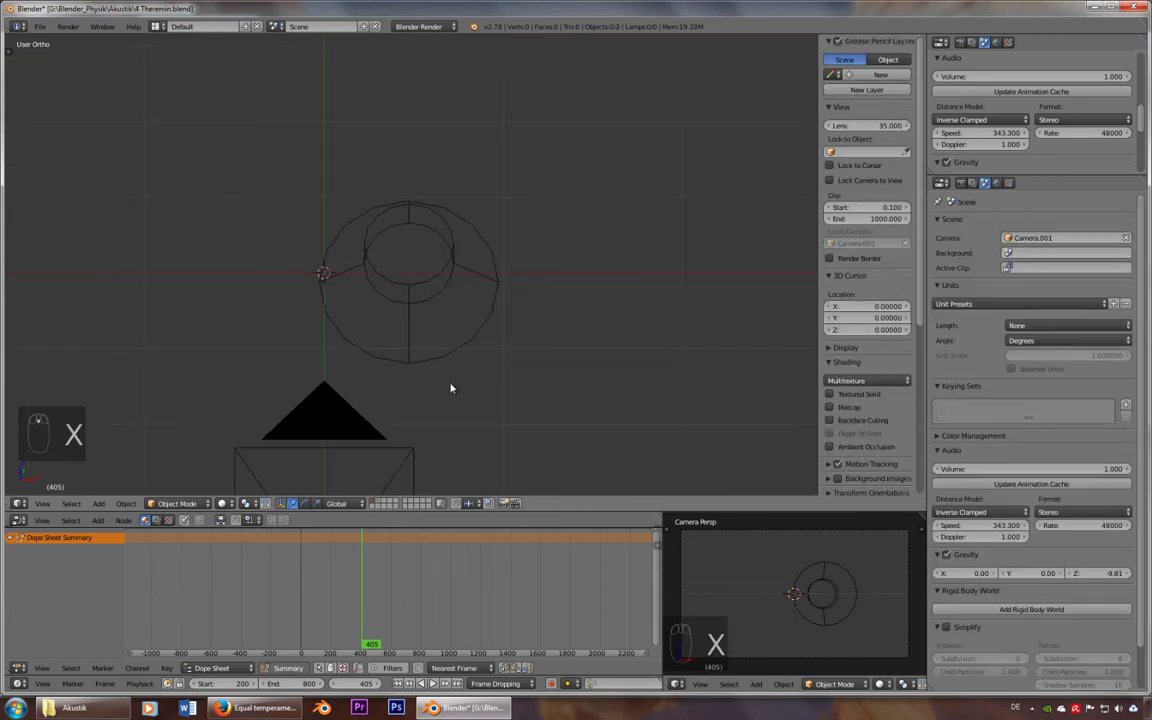
{"action": "scroll", "coordinate": [488, 355], "scroll_direction": "down", "scroll_amount": 3}
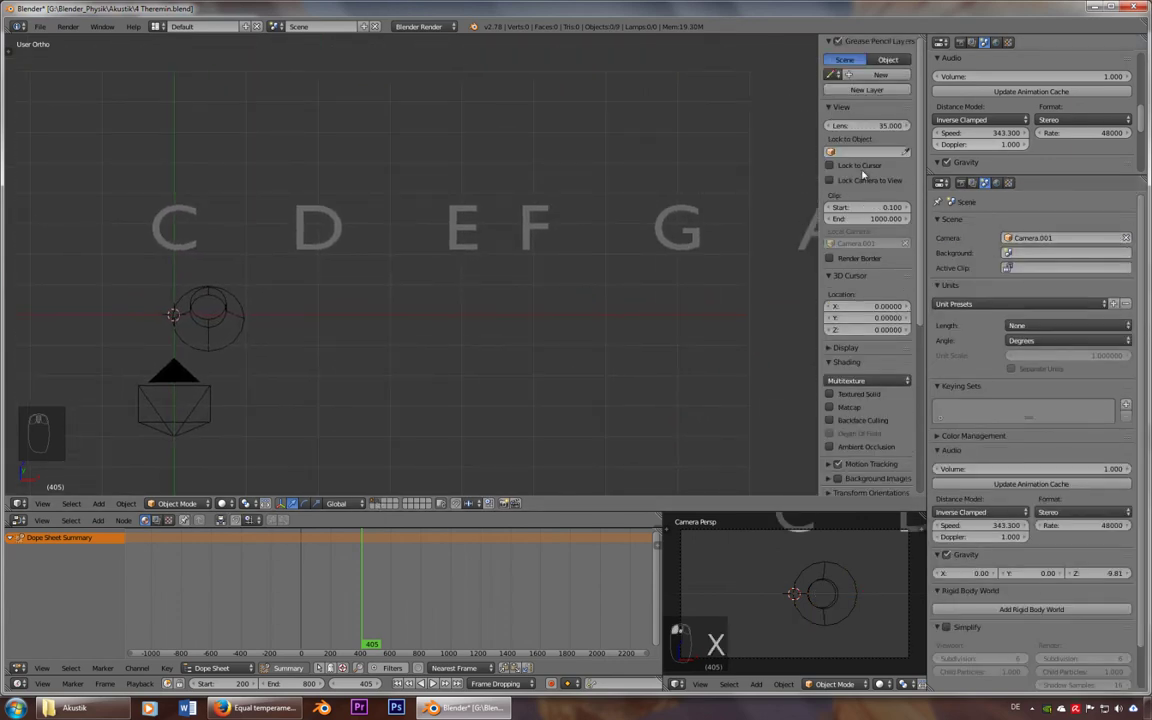
{"action": "right_click", "coordinate": [238, 313]}
{"action": "middle_click_drag", "start_coordinate": [326, 309], "coordinate": [507, 285], "text": "shift"}
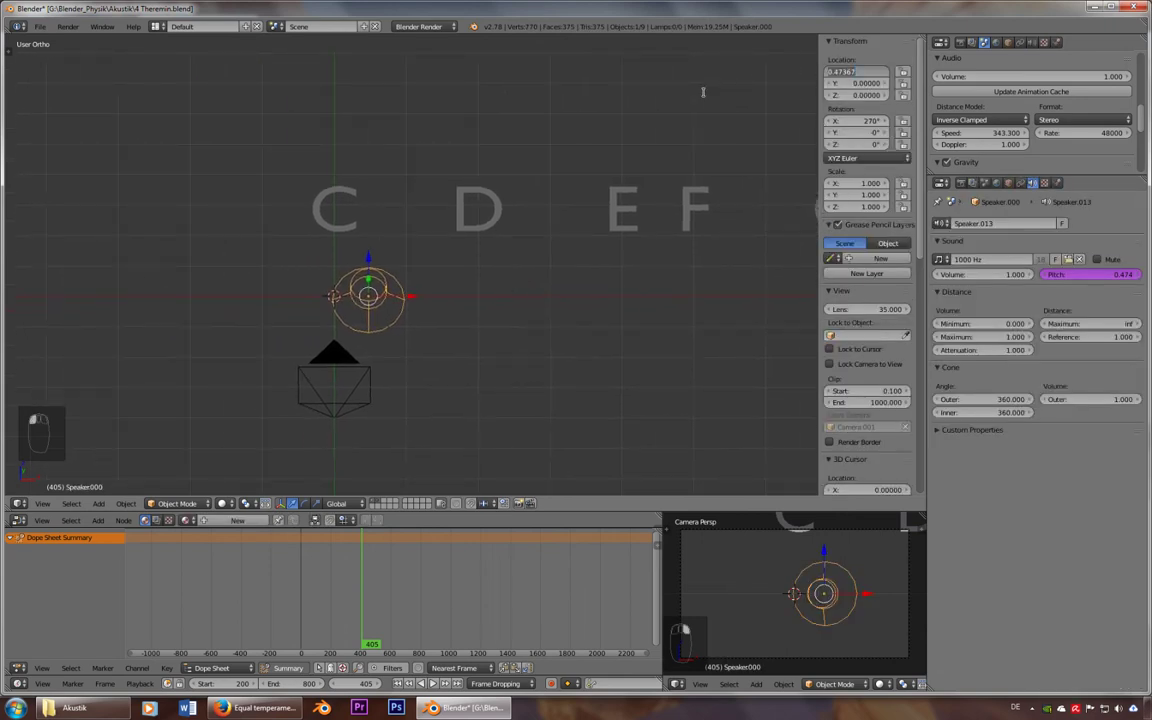
{"action": "key", "text": "alt+g"}
{"action": "left_click", "coordinate": [262, 707]}
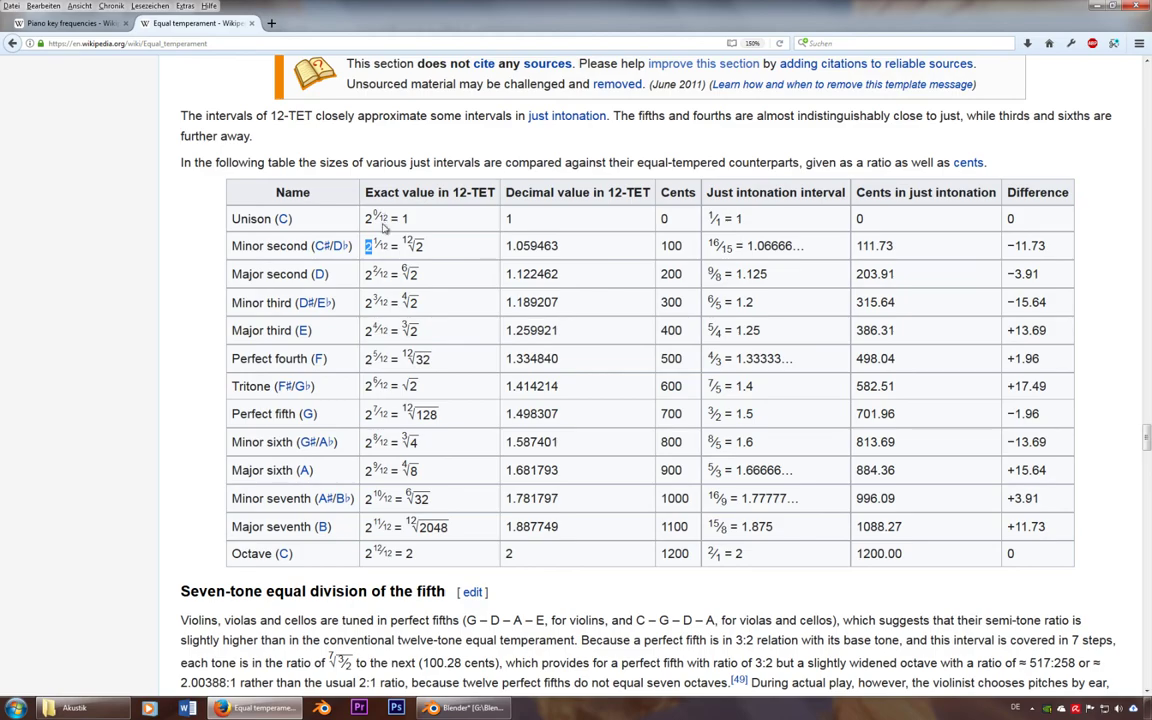
Back in Blender, edit the speaker's pitch driver expression to 2**(var/12)*262
{"action": "left_click", "coordinate": [455, 708]}
{"action": "left_click", "coordinate": [1057, 275]}
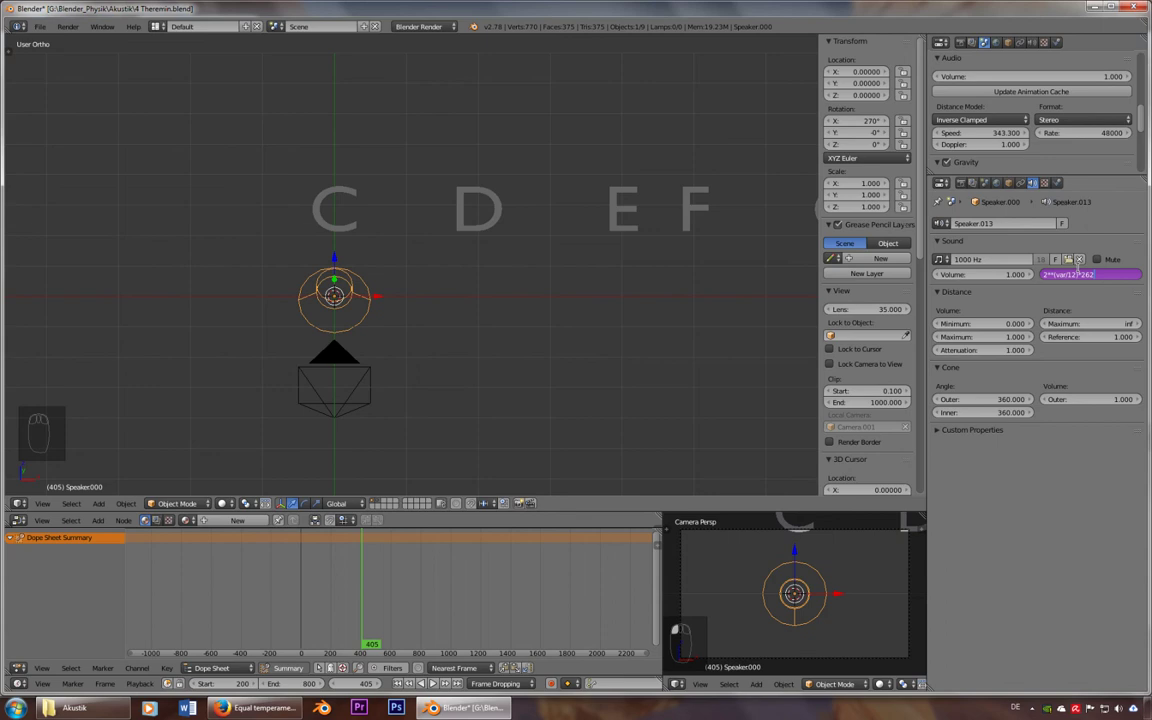
Apply and correct the driver expression so the speaker at the origin reads pitch 0.262
{"action": "key", "text": "Return"}
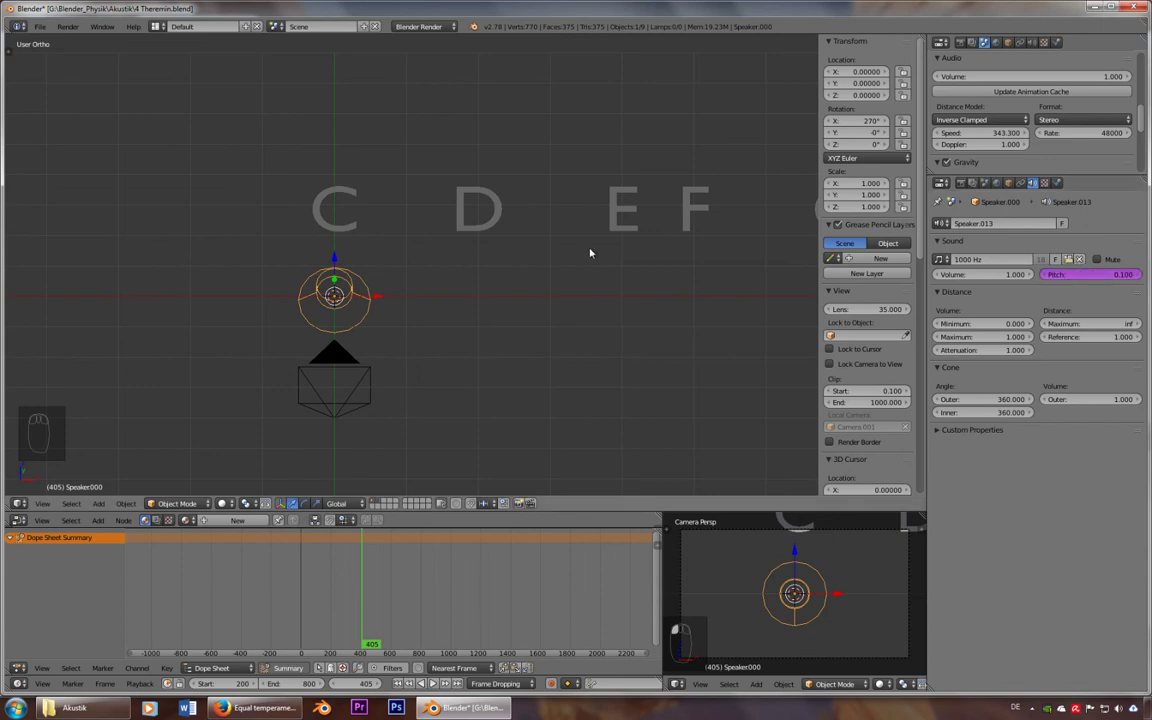
{"action": "key", "text": "g"}
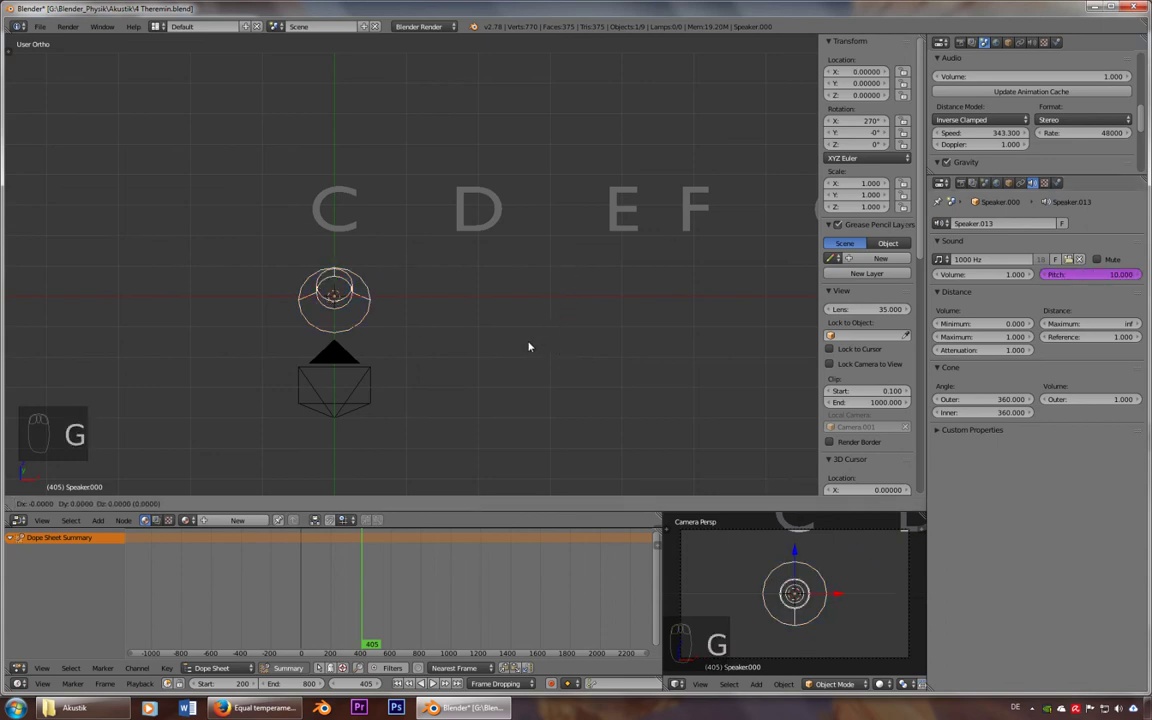
{"action": "right_click", "coordinate": [530, 346]}
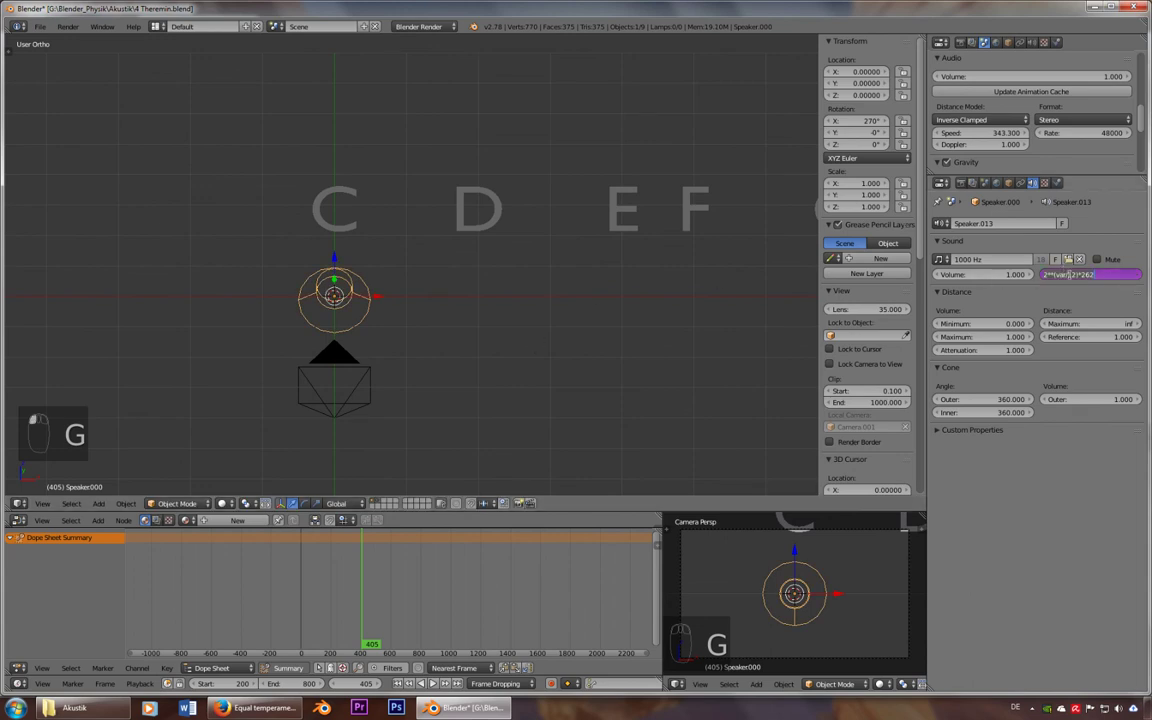
{"action": "left_click", "coordinate": [1090, 274]}
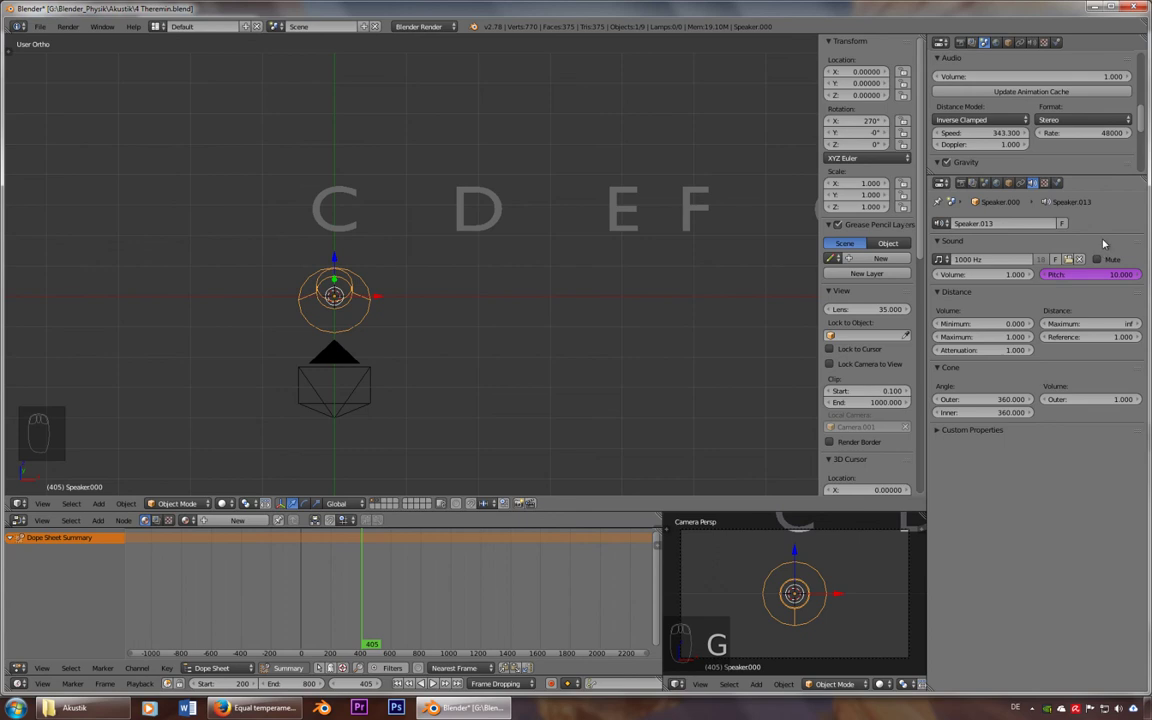
{"action": "key", "text": "Return"}
{"action": "key", "text": "g"}
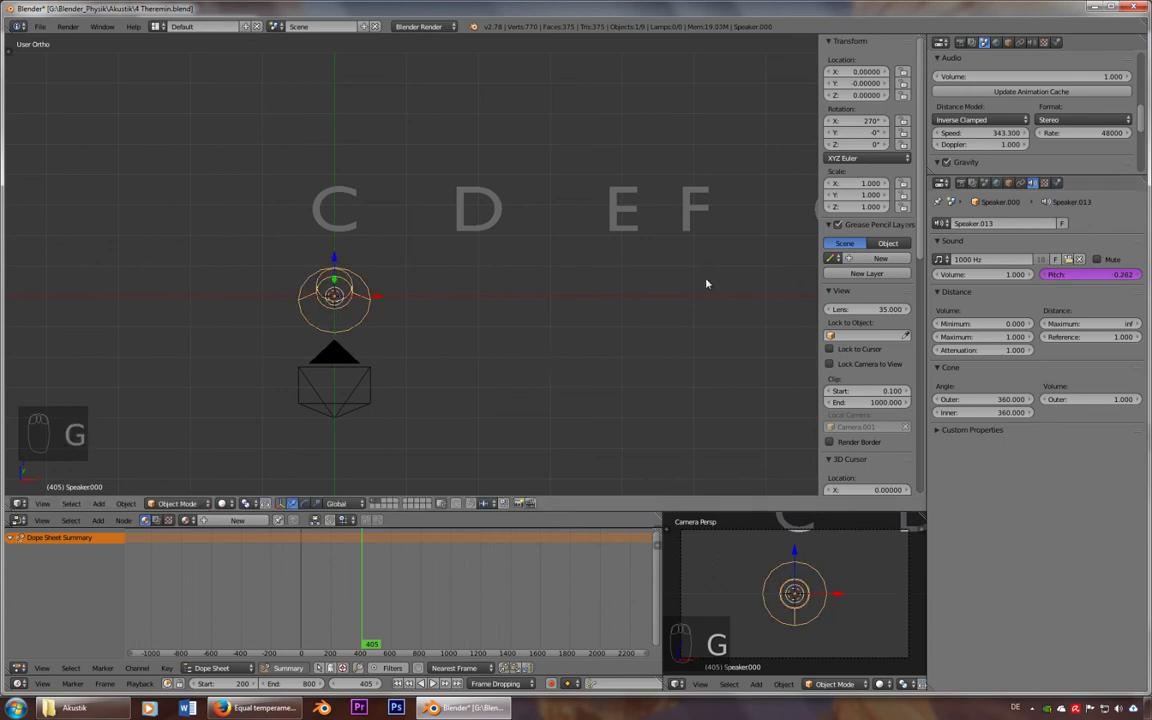
During playback, move the speaker to D (pitch 0.294), then E at X 4.0 (pitch 0.330)
{"action": "key", "text": "alt+a"}
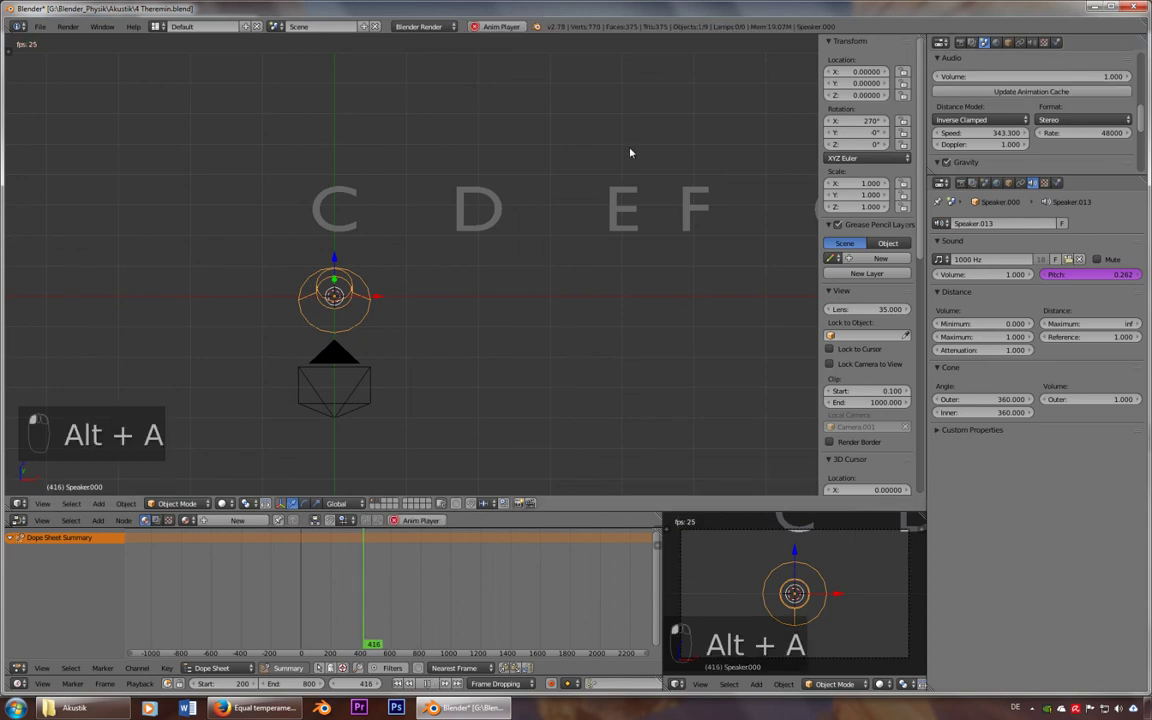
{"action": "key", "text": "g"}
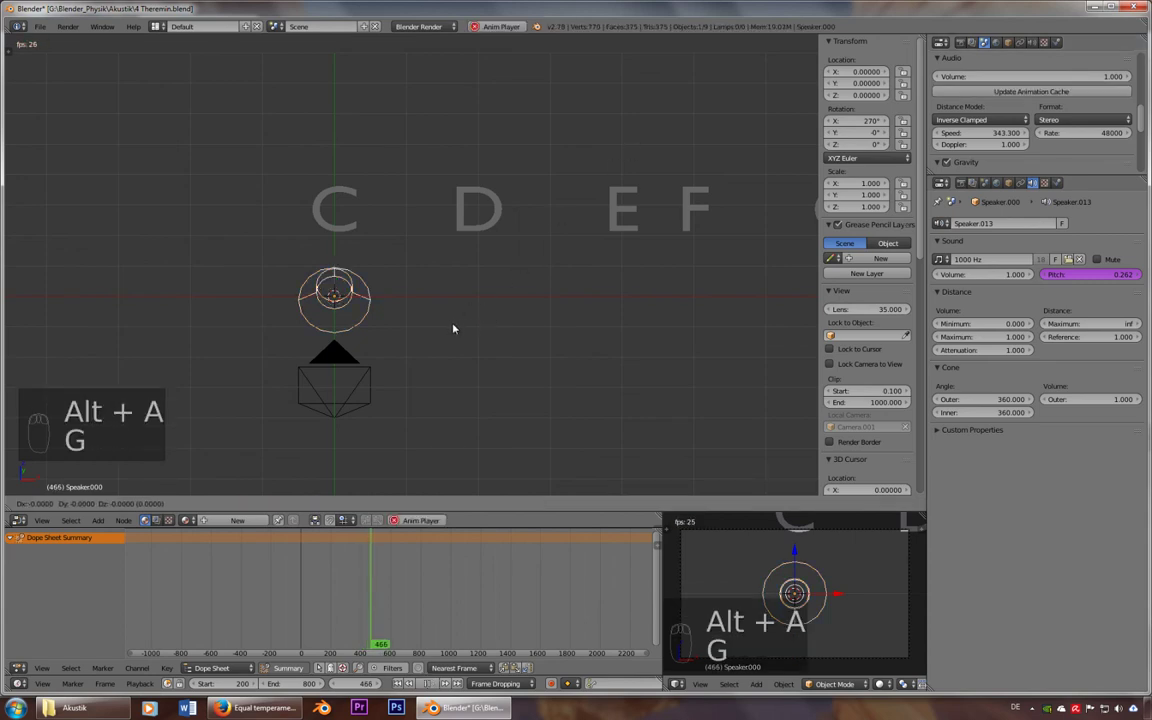
{"action": "left_click", "coordinate": [566, 321]}
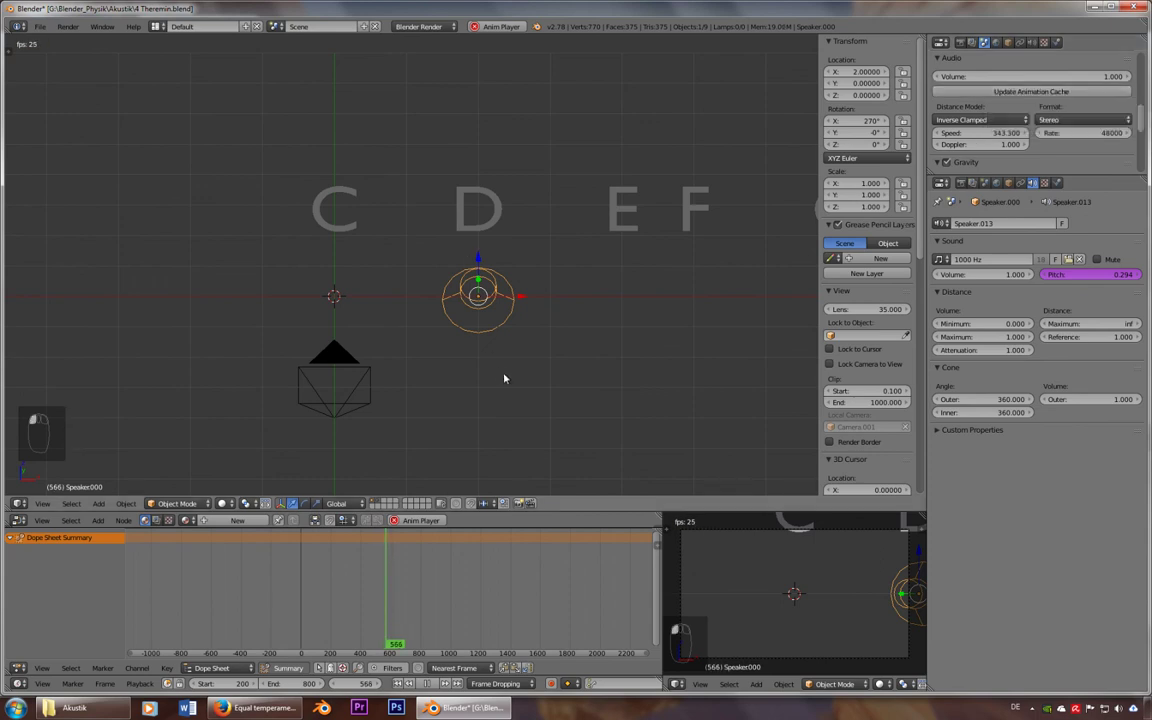
{"action": "key", "text": "g"}
{"action": "left_click", "coordinate": [640, 358]}
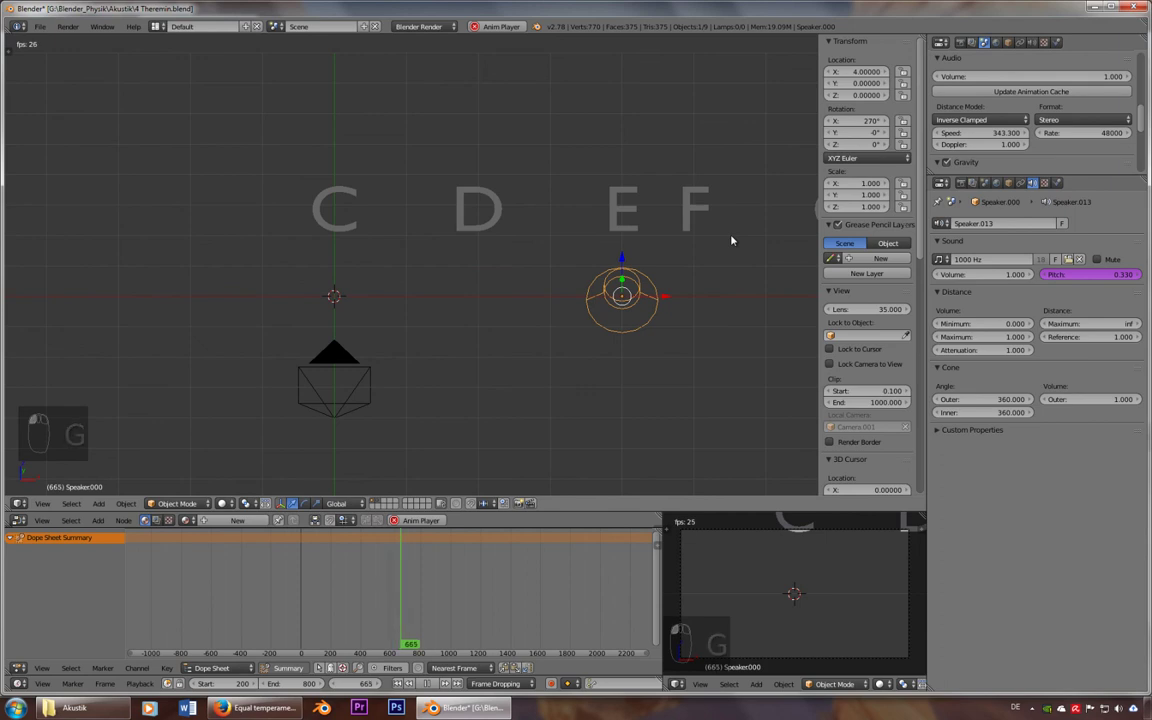
{"action": "key", "text": "alt+a"}
{"action": "middle_click_drag", "start_coordinate": [732, 243], "coordinate": [500, 277], "text": "shift"}
Place speaker duplicates at C, G and upper C (X 11, pitch 0.495)
{"action": "scroll", "coordinate": [514, 275], "scroll_direction": "down", "scroll_amount": 3}
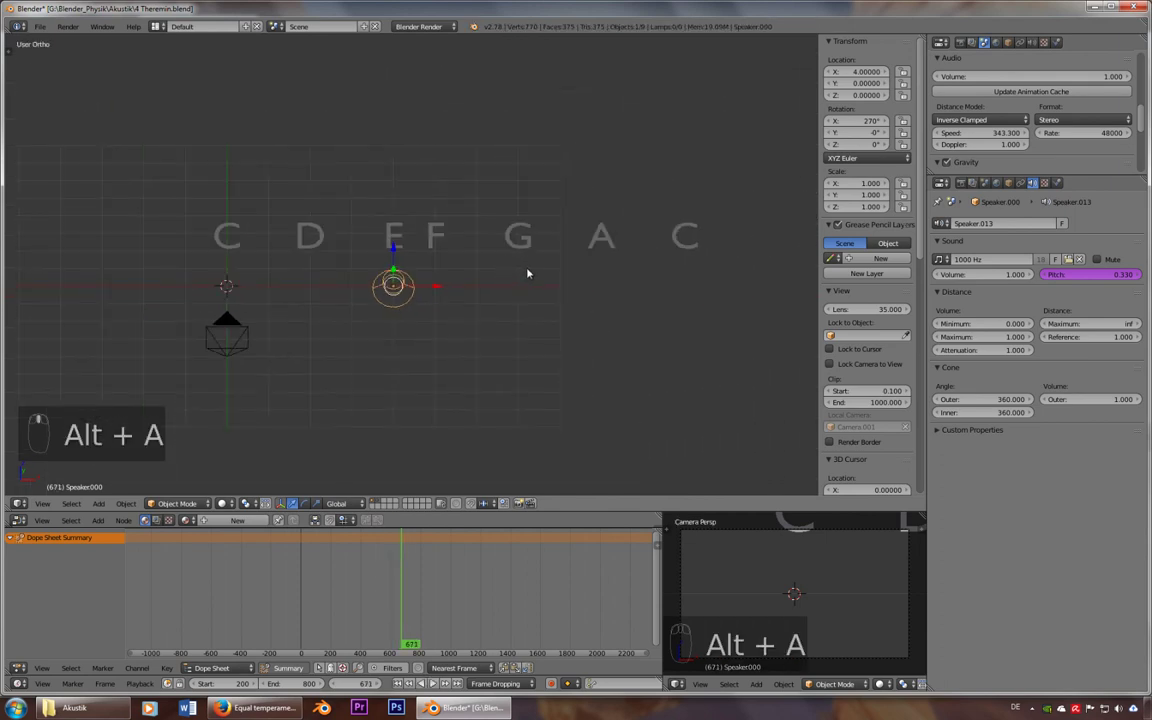
{"action": "key", "text": "shift+d"}
{"action": "left_click", "coordinate": [350, 301]}
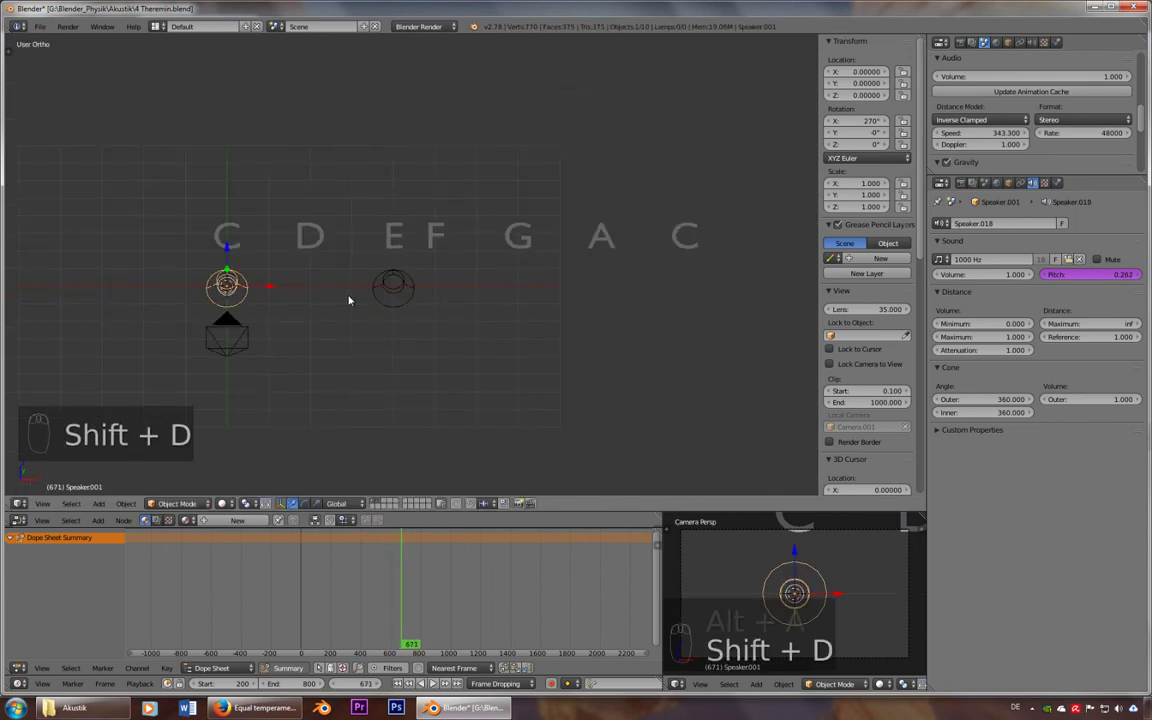
{"action": "key", "text": "shift+d"}
{"action": "left_click", "coordinate": [628, 311]}
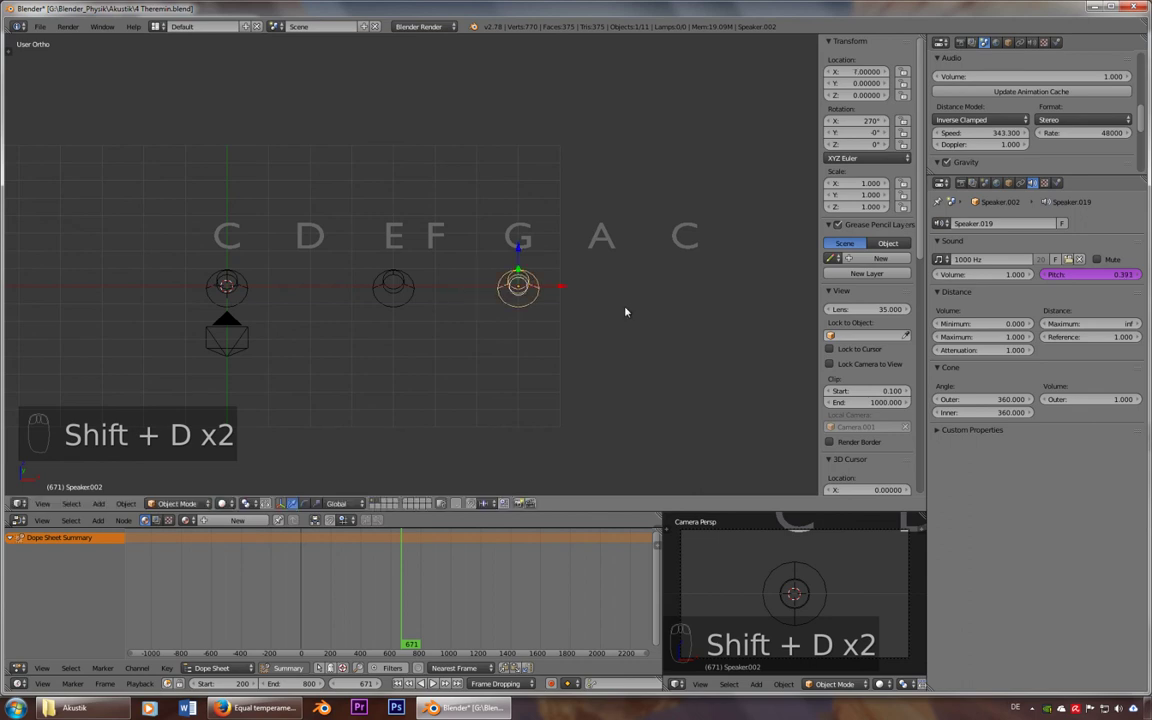
{"action": "key", "text": "shift+d"}
{"action": "left_click", "coordinate": [783, 313]}
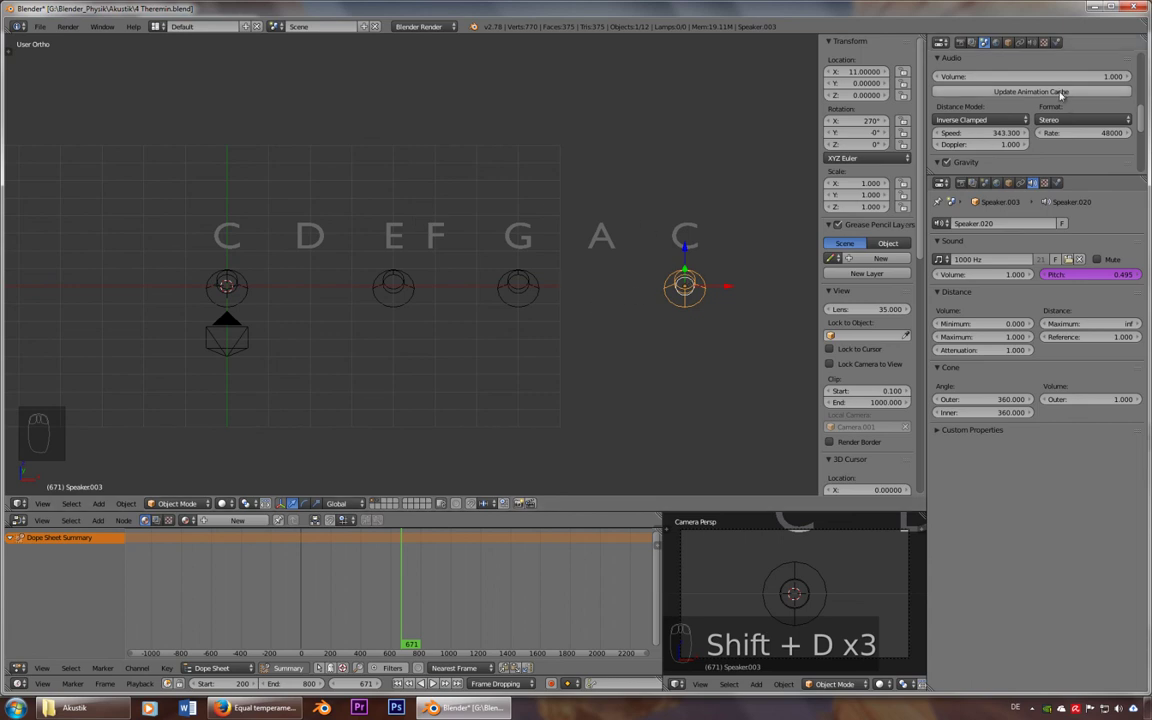
Listen to the chord, then slide the E speaker partway toward D and listen again
{"action": "key", "text": "alt+a"}
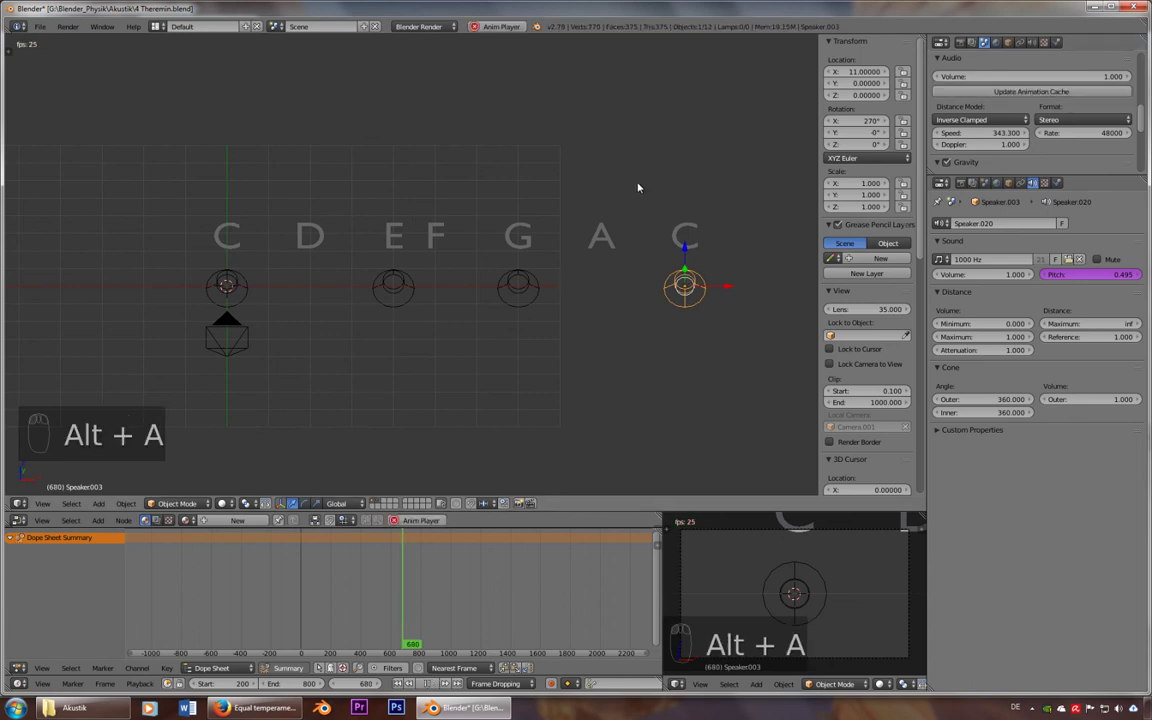
{"action": "key", "text": "alt+a"}
{"action": "right_click", "coordinate": [411, 283]}
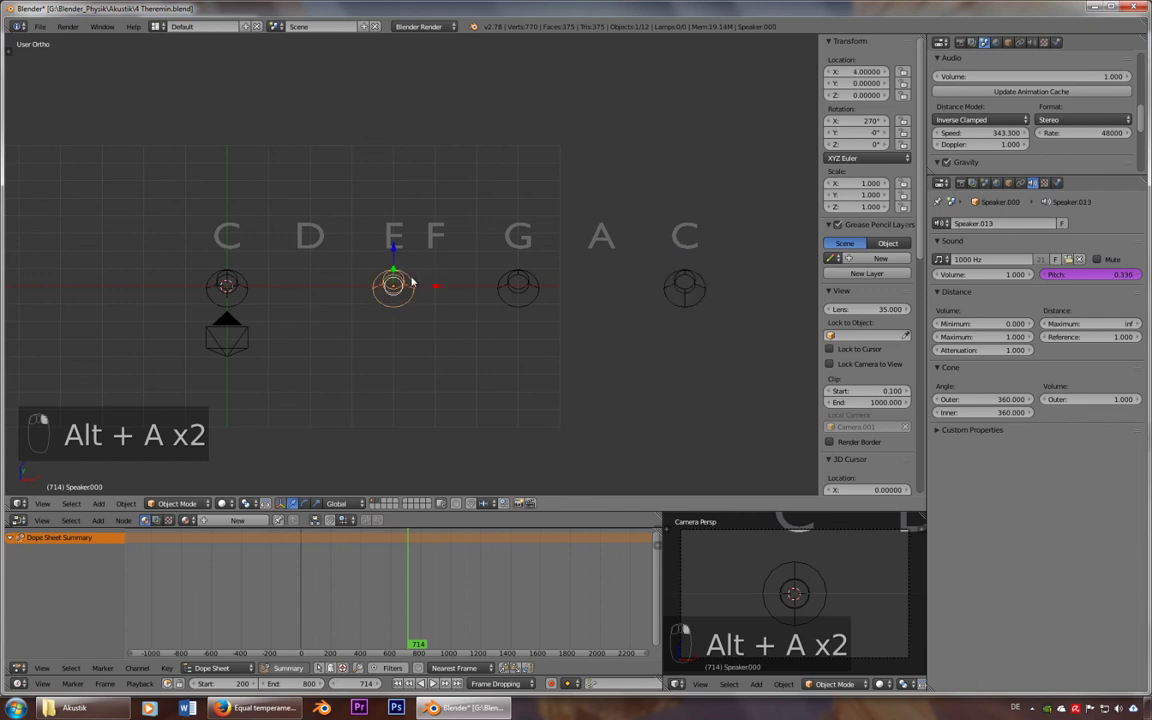
{"action": "key", "text": "g"}
{"action": "left_click", "coordinate": [447, 272]}
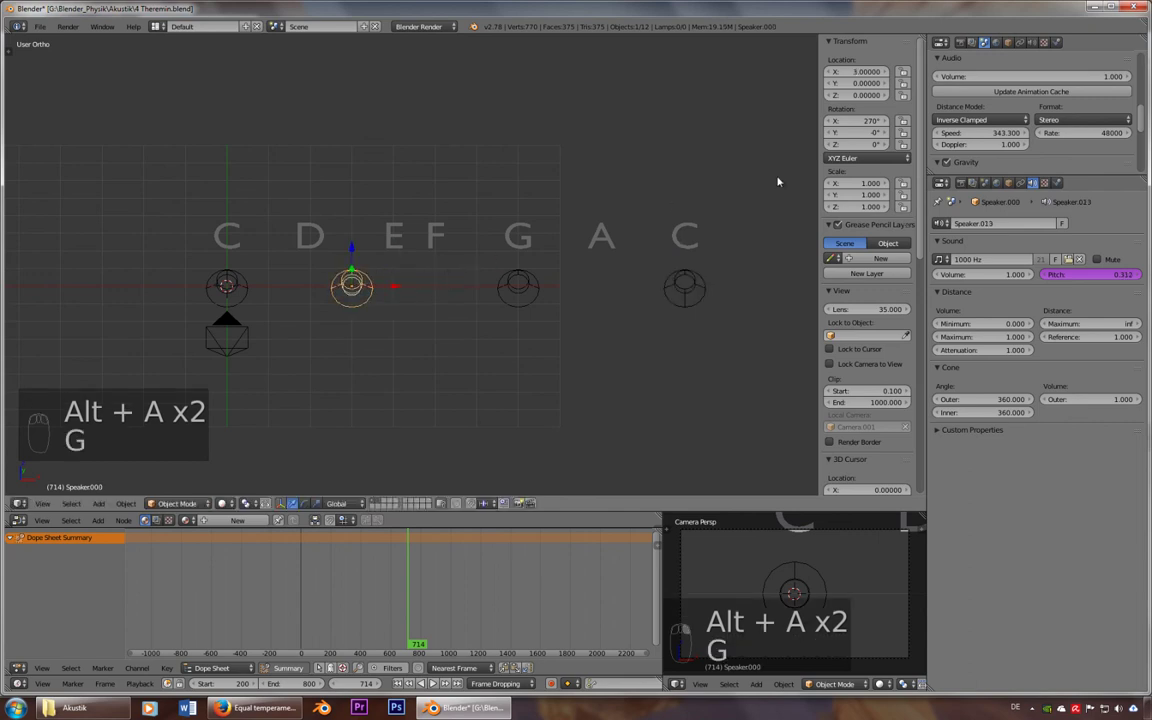
{"action": "key", "text": "alt+a"}
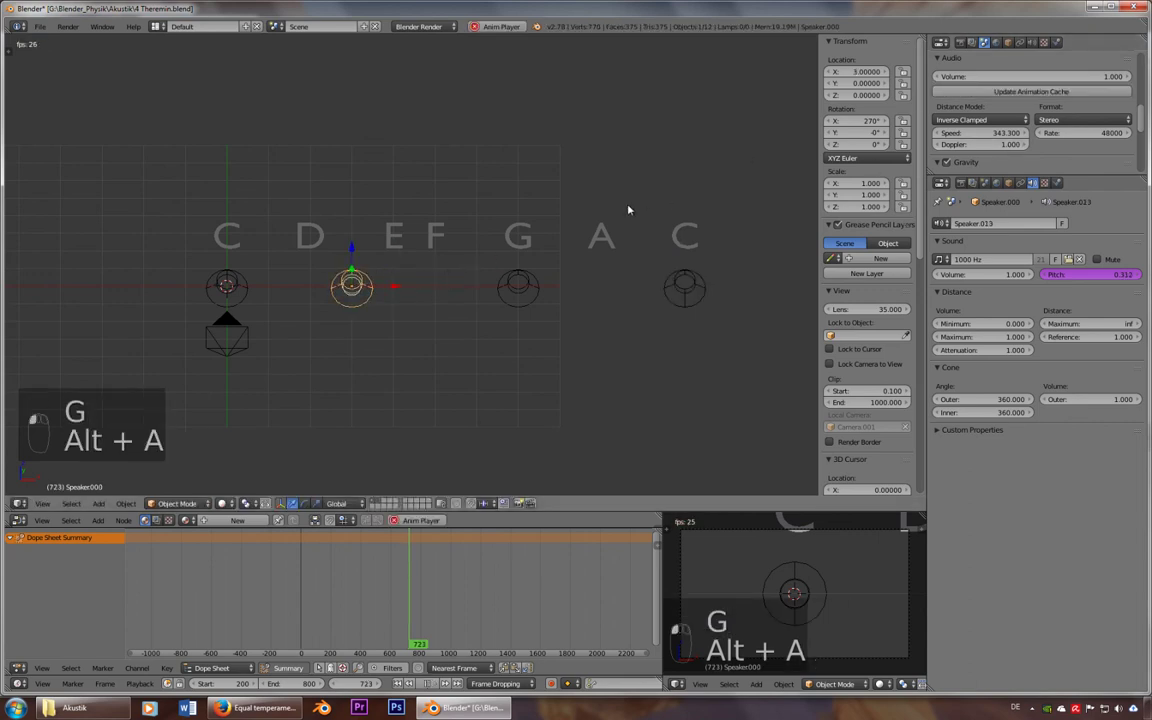
{"action": "key", "text": "alt+a"}
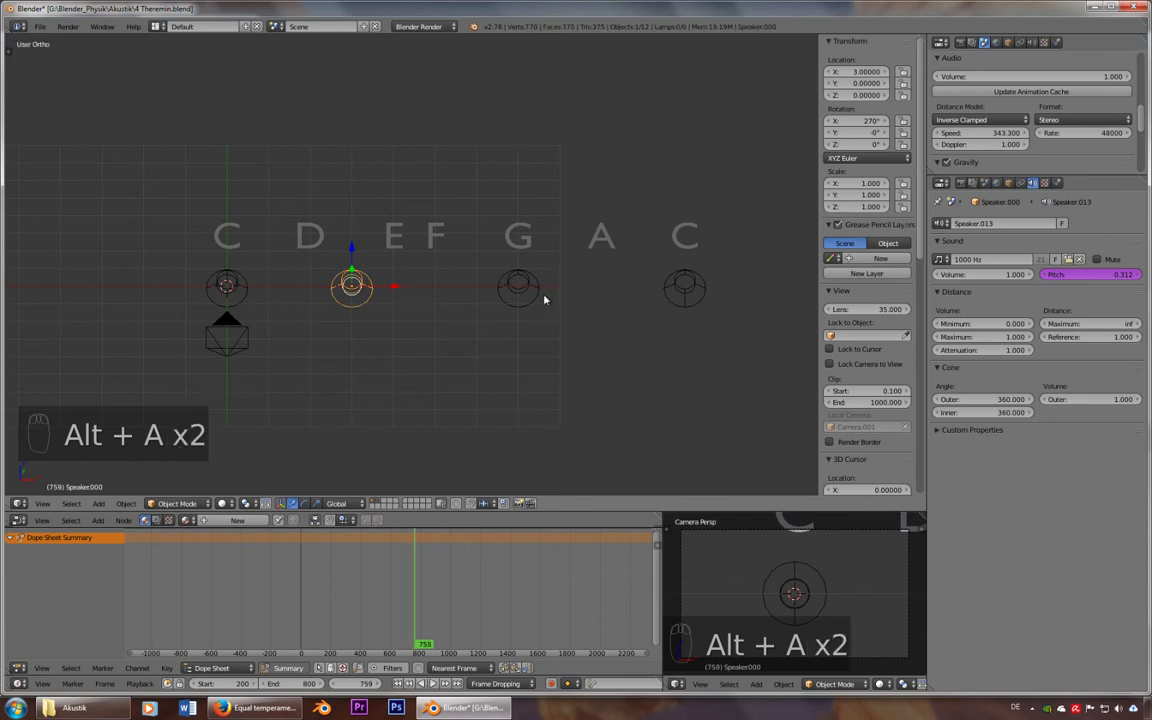
Place that speaker under D at X 2.0 (pitch 0.294) and replay the chord
{"action": "key", "text": "g"}
{"action": "left_click", "coordinate": [517, 298]}
{"action": "key", "text": "alt+a"}
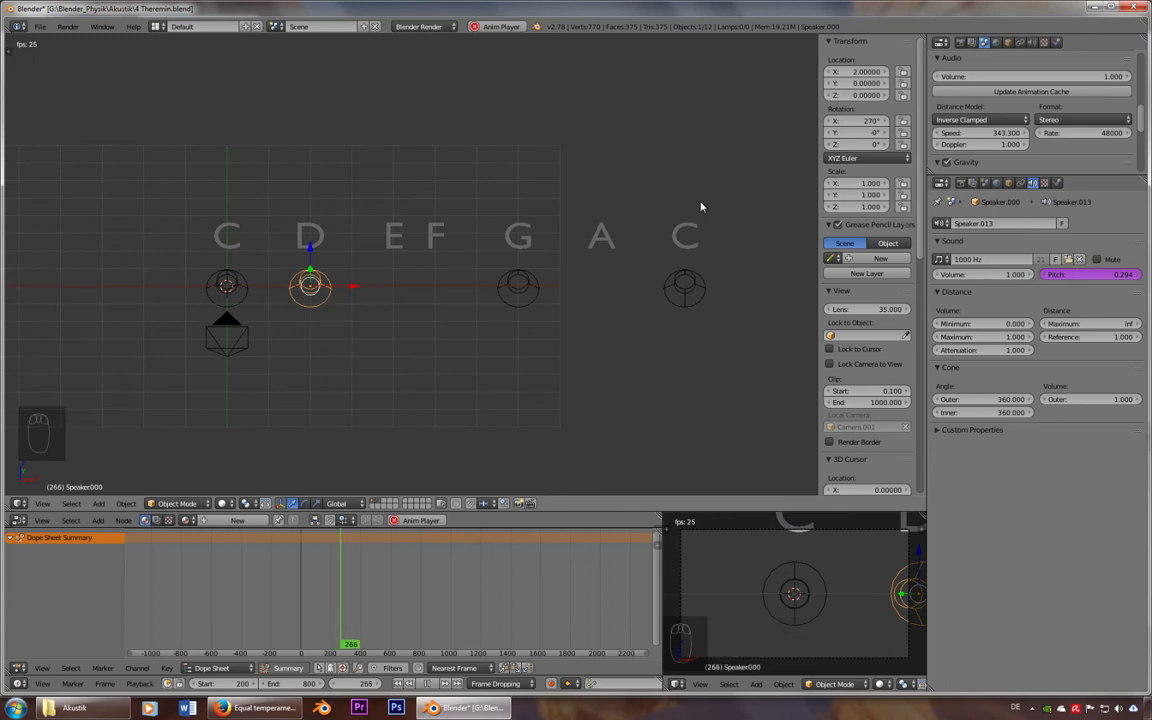
{"action": "key", "text": "alt+a"}
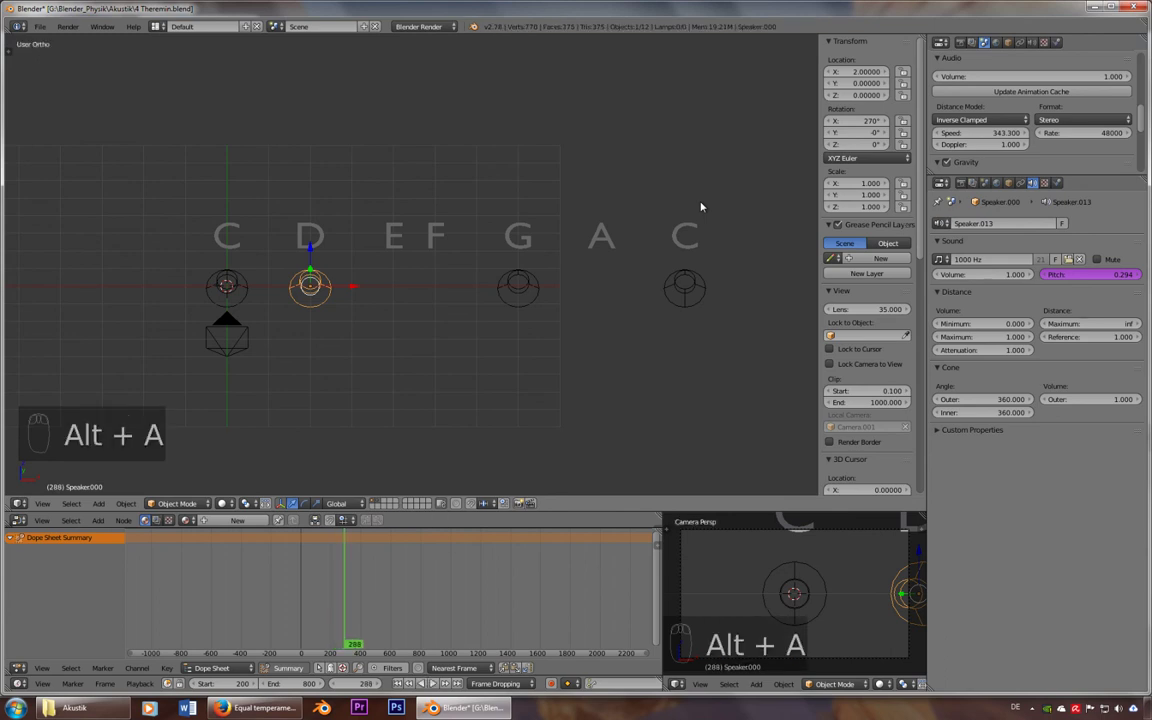